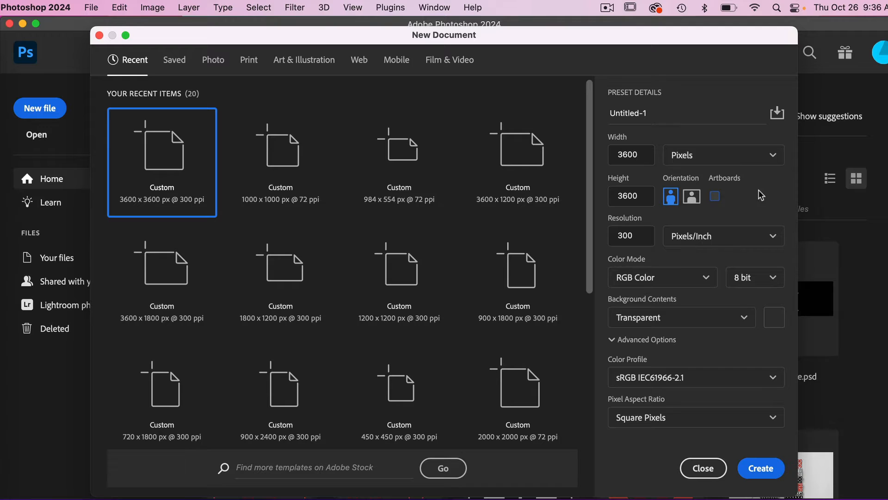
Create a new 3600 x 3600 px, 300 ppi document with a transparent background and no artboards.
click(714, 197)
click(715, 198)
click(763, 472)
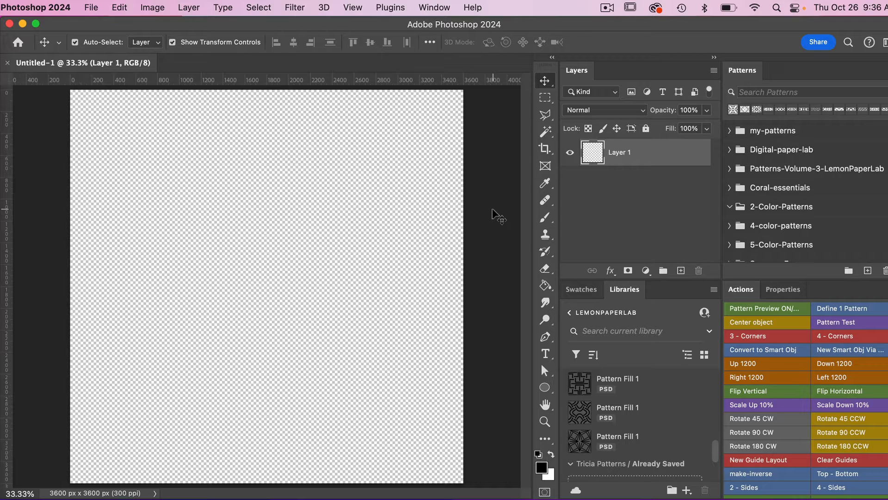
Draw a rectangle shape of 3600 x 3600 px from the centre of the canvas.
key(super+minus)
key(super+minus)
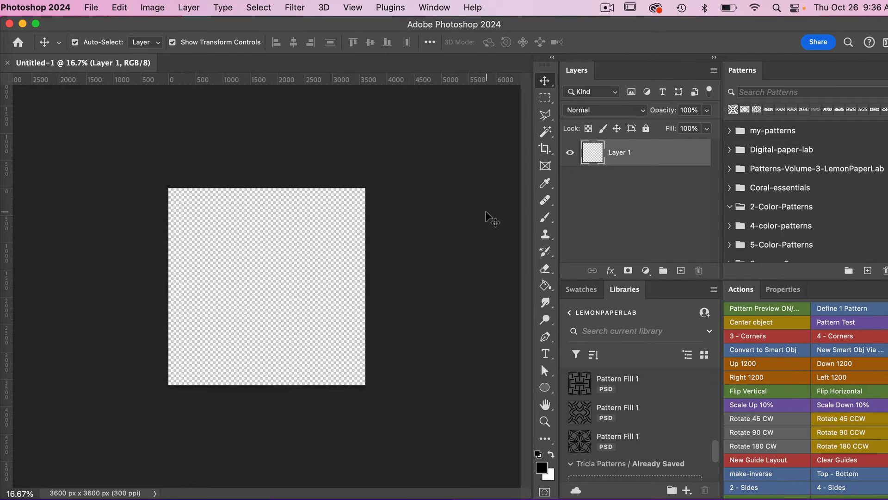
click(545, 387)
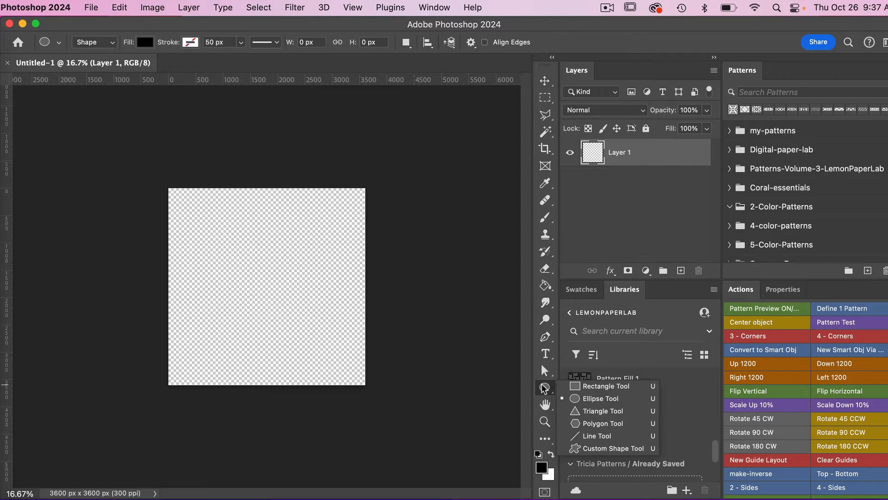
click(624, 387)
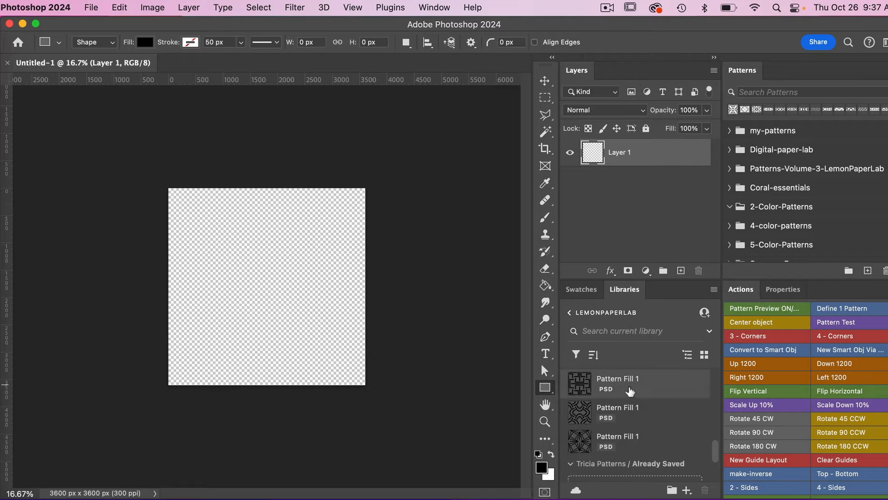
click(248, 280)
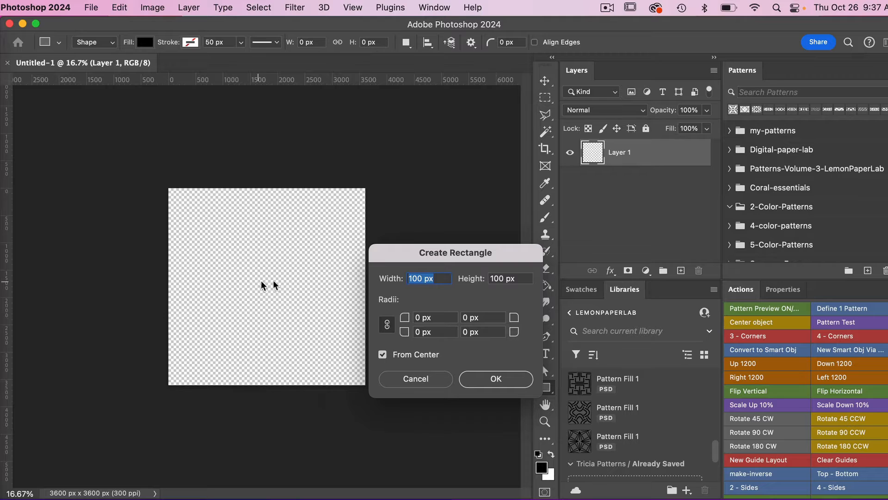
text(3600)
key(Tab)
text(36)
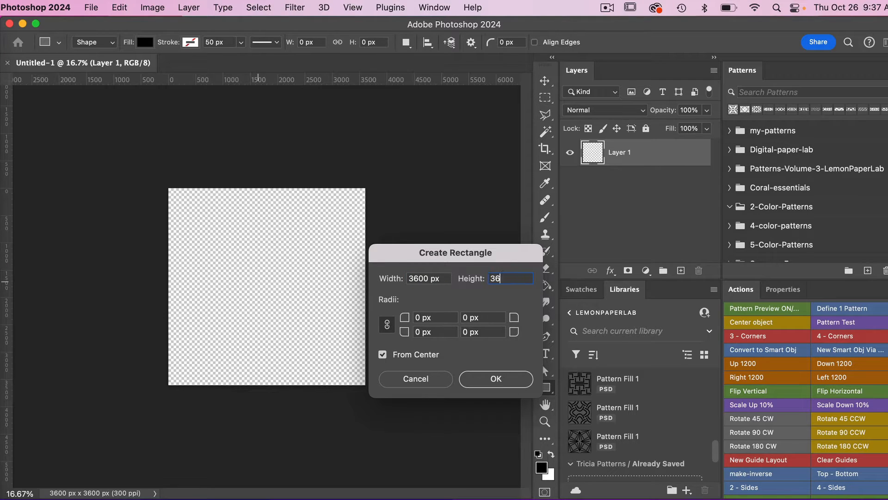
click(499, 381)
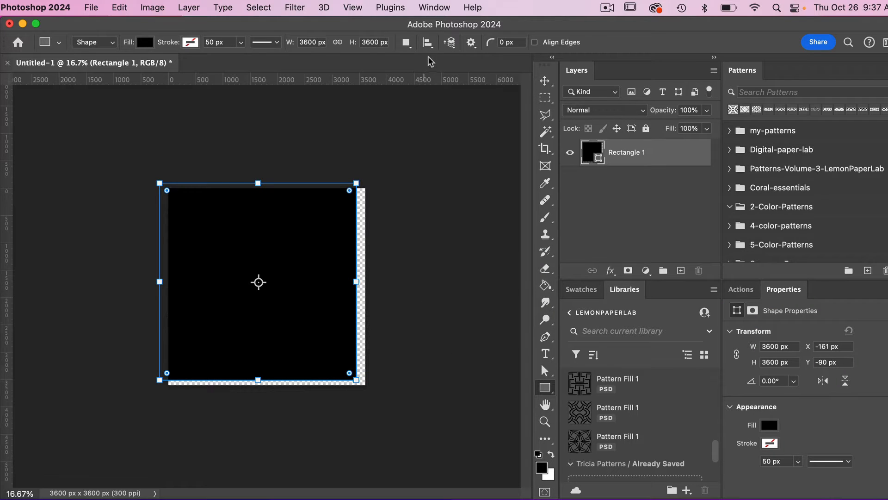
Align the rectangle to the canvas, centring it horizontally and vertically.
click(428, 42)
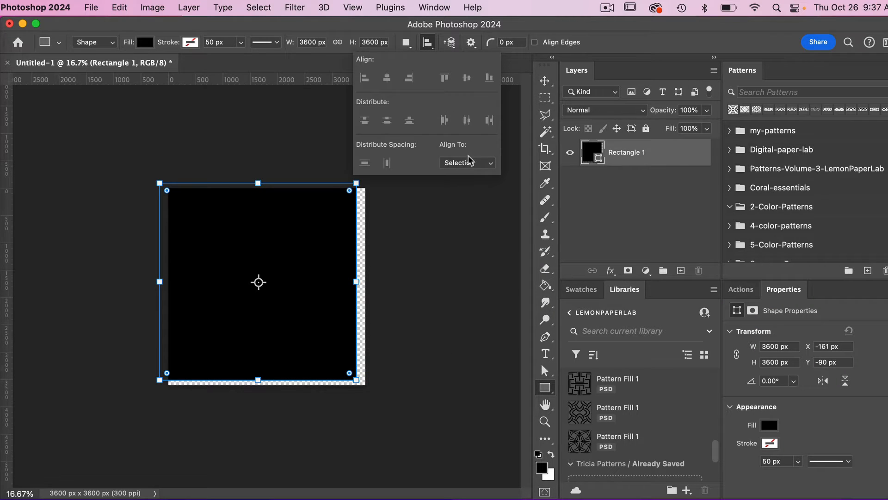
click(478, 165)
click(475, 178)
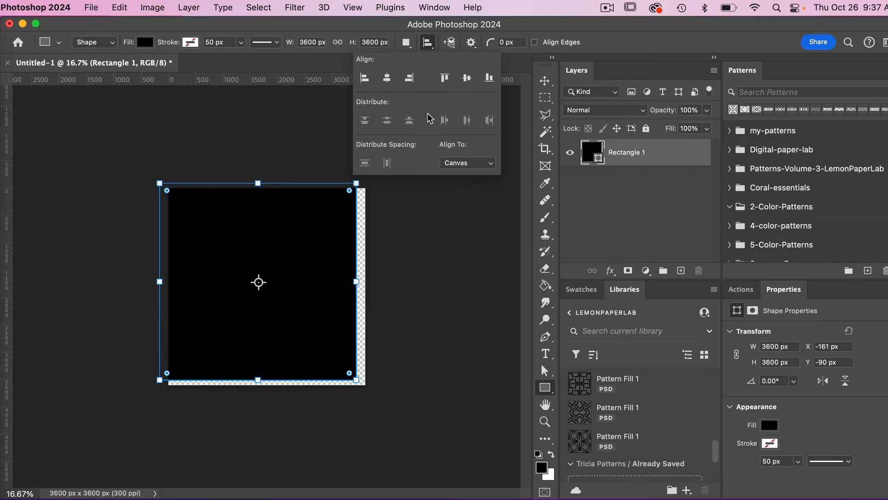
click(388, 78)
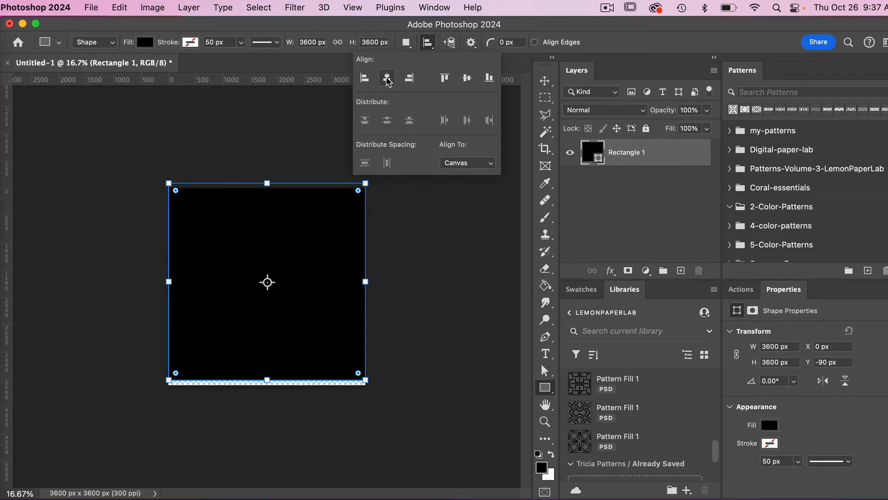
click(467, 79)
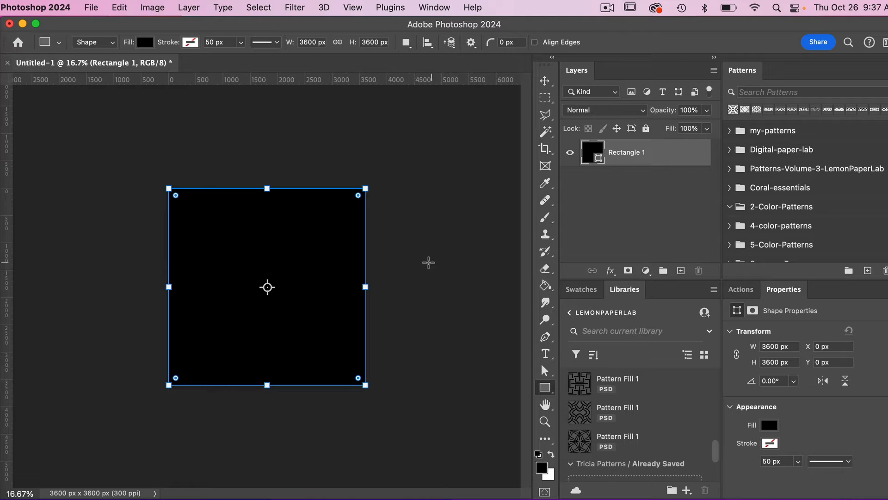
Fill the rectangle with the navy blue swatch.
double_click(599, 149)
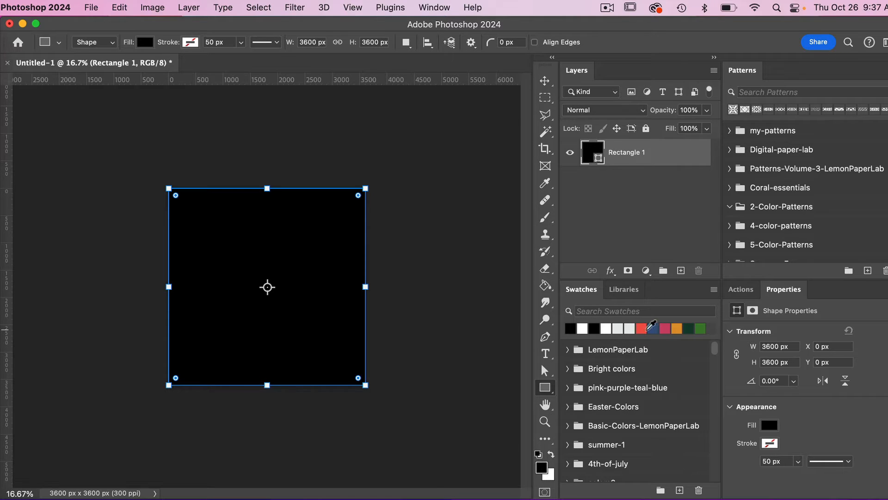
click(651, 328)
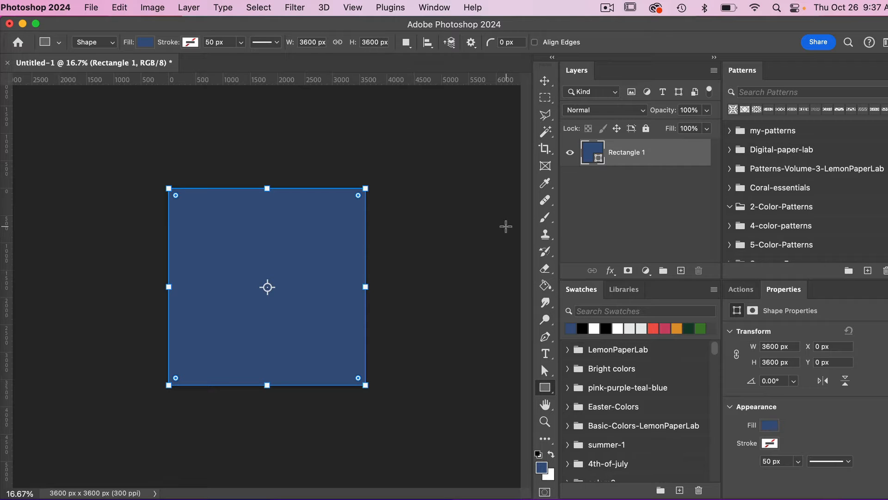
Convert the rectangle layer into a 3600 x 3600 px artboard named Artboard 1.
right_click(673, 159)
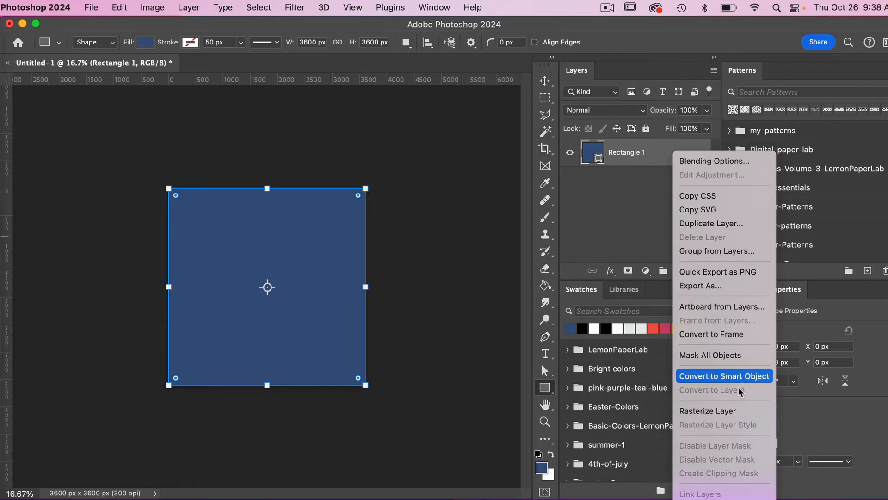
click(733, 307)
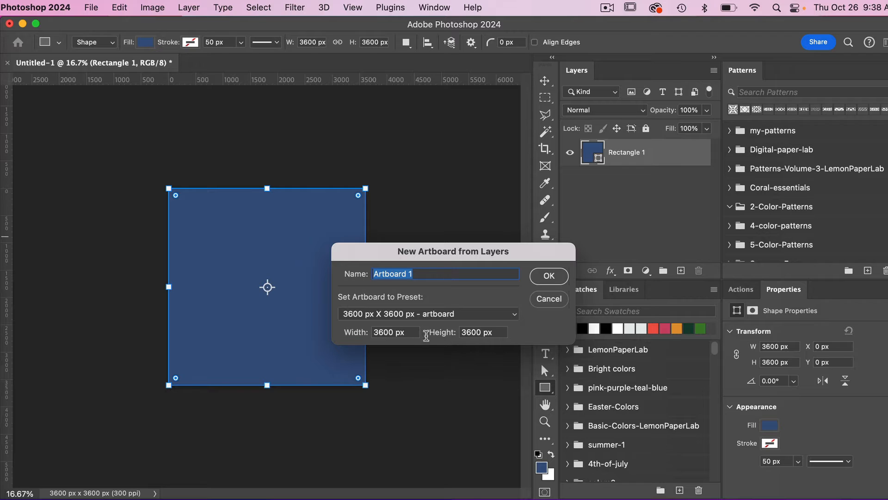
click(539, 278)
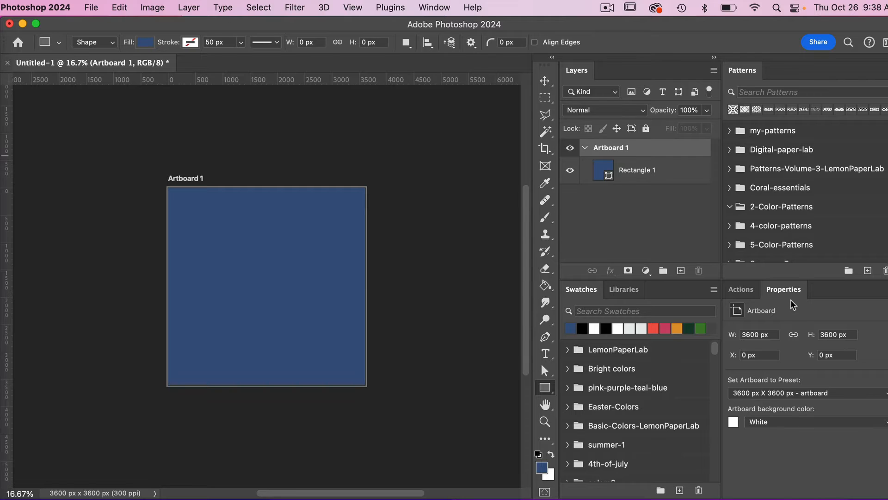
click(434, 7)
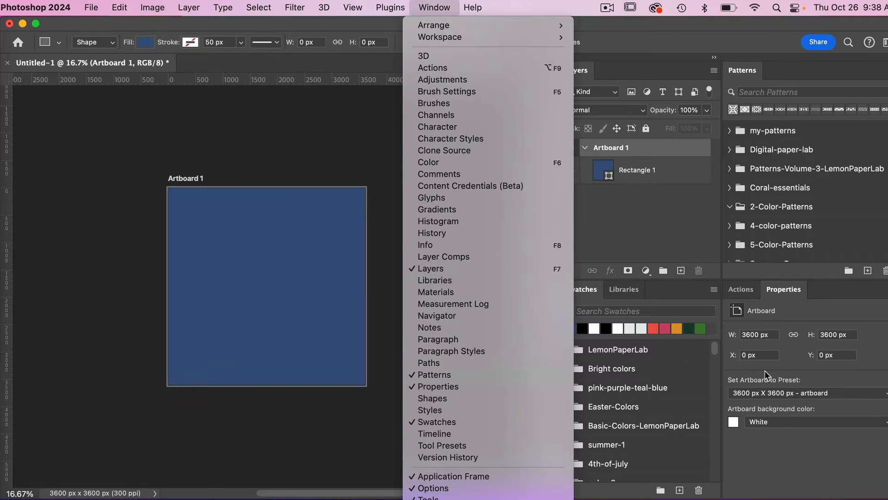
click(825, 313)
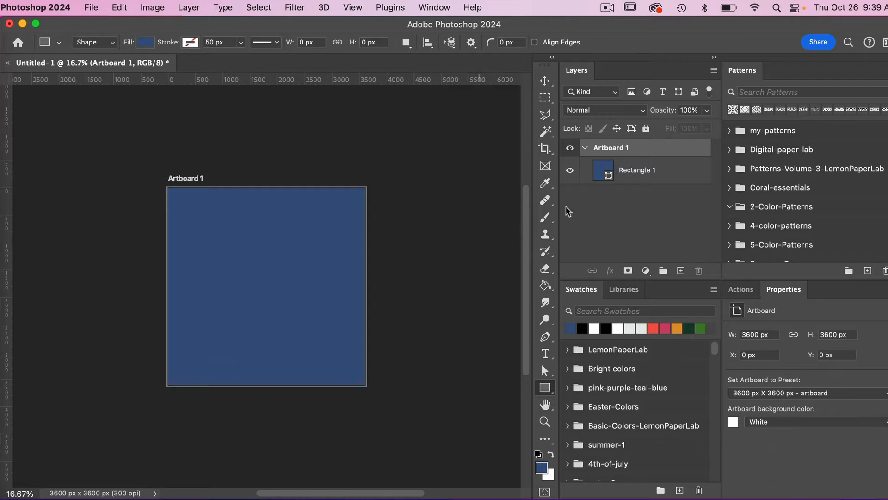
Add a new artboard to the right of Artboard 1 with the Artboard tool.
click(550, 85)
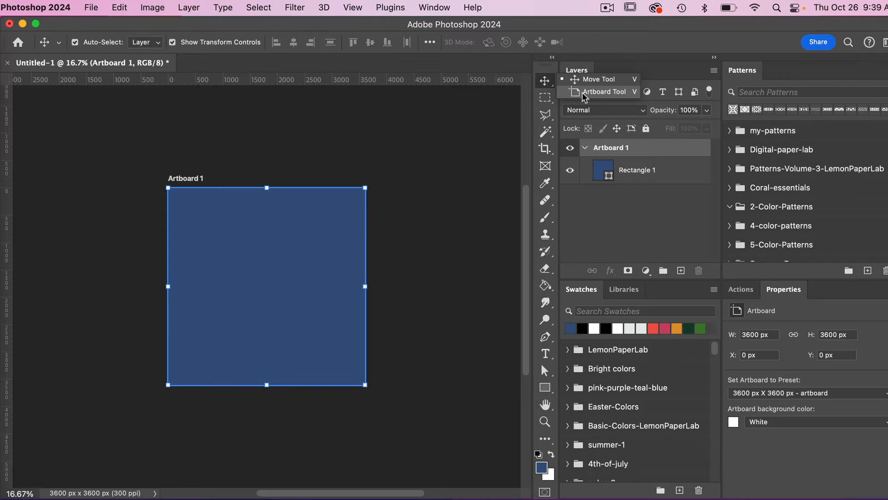
click(604, 92)
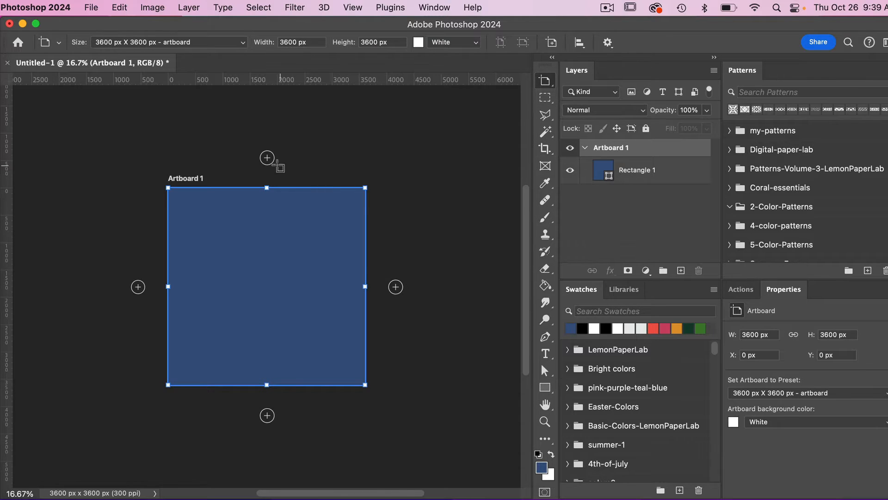
click(396, 288)
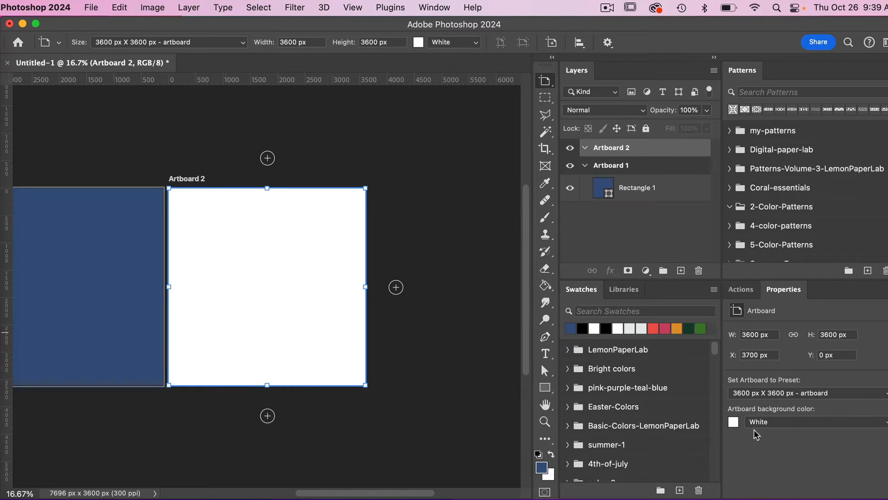
Set the new artboard's background colour to Transparent, then undo that change.
click(785, 428)
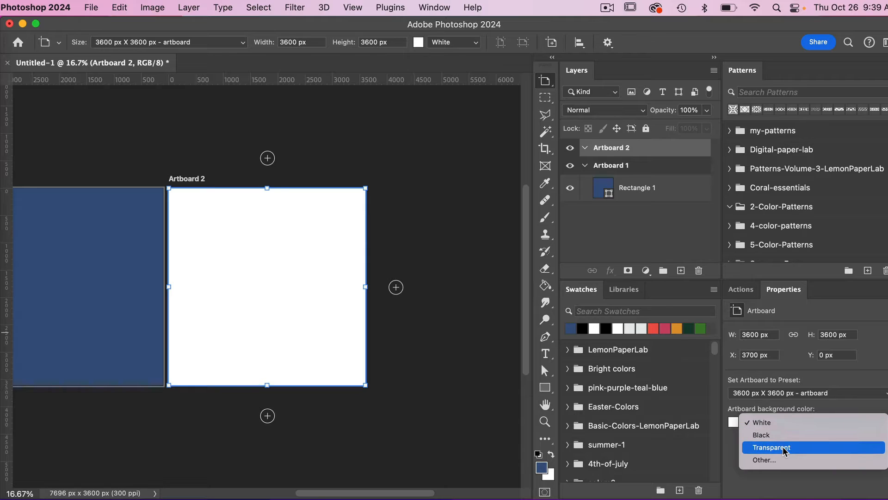
click(782, 447)
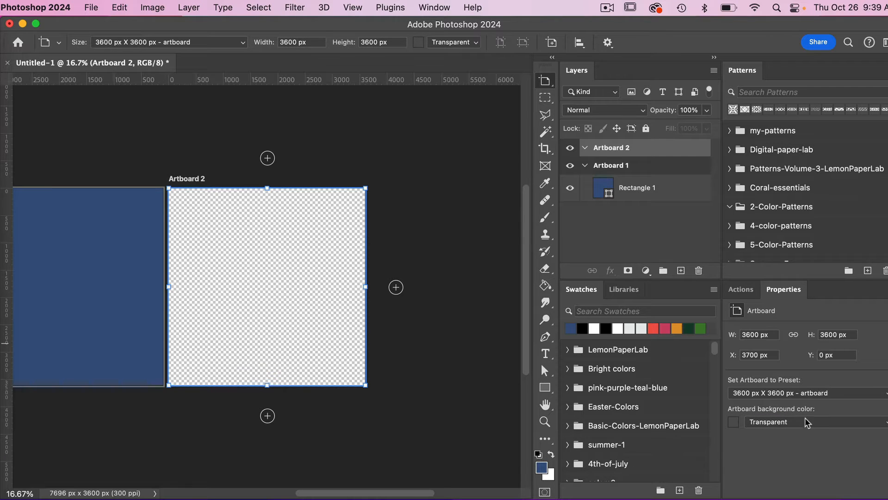
scroll(418, 377, left, 5)
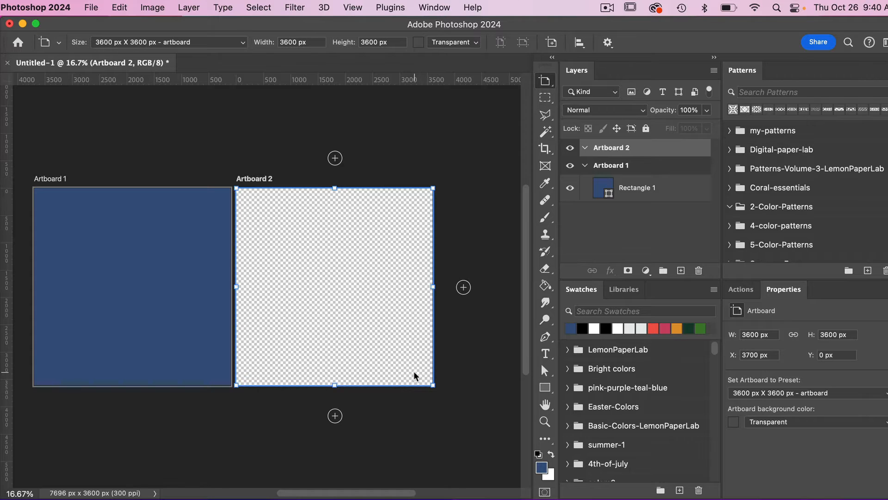
key(super+z)
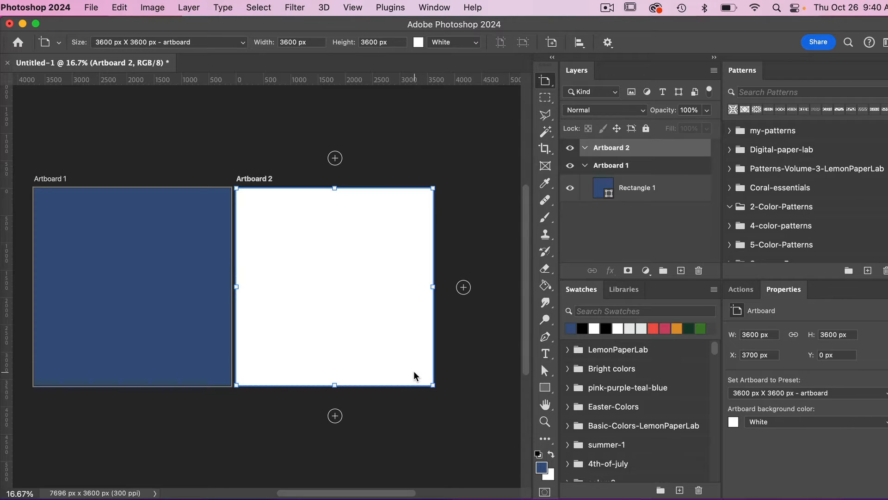
Delete the newly added empty artboard.
scroll(499, 216, down, 2)
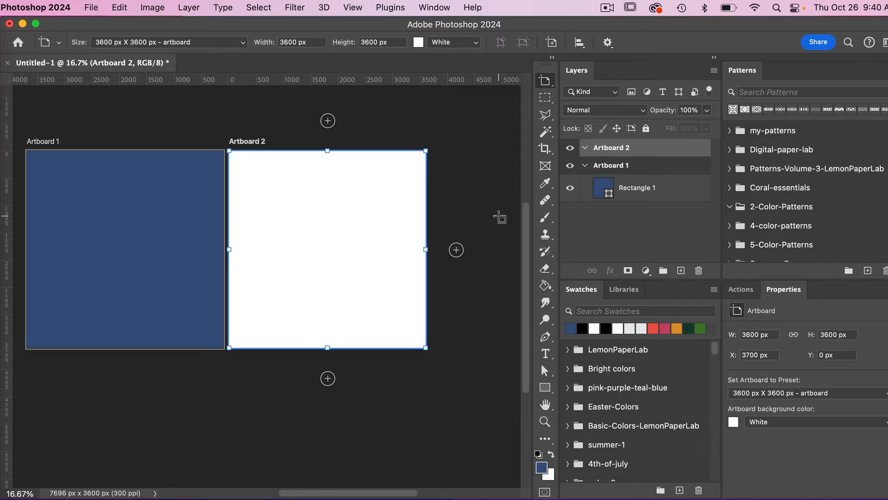
key(BackSpace)
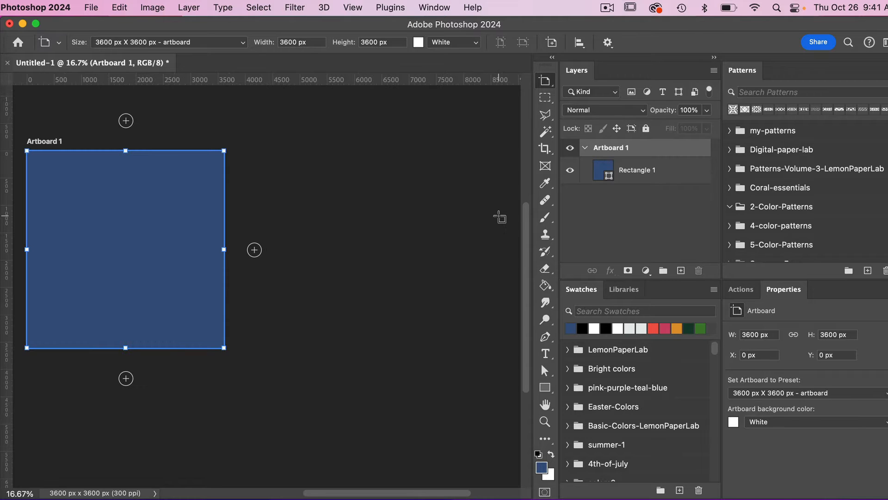
Duplicate Artboard 1 by dragging a copy of it to its right.
scroll(393, 252, down, 1)
scroll(392, 251, left, 3)
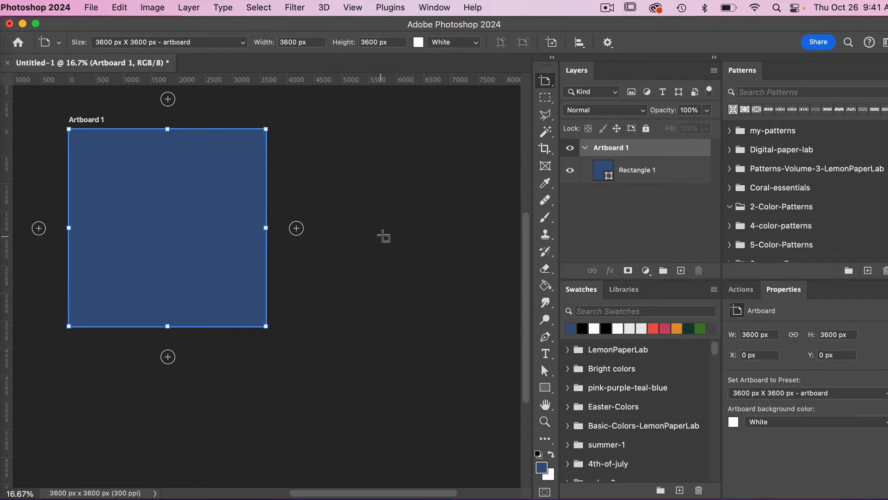
scroll(383, 235, up, 2)
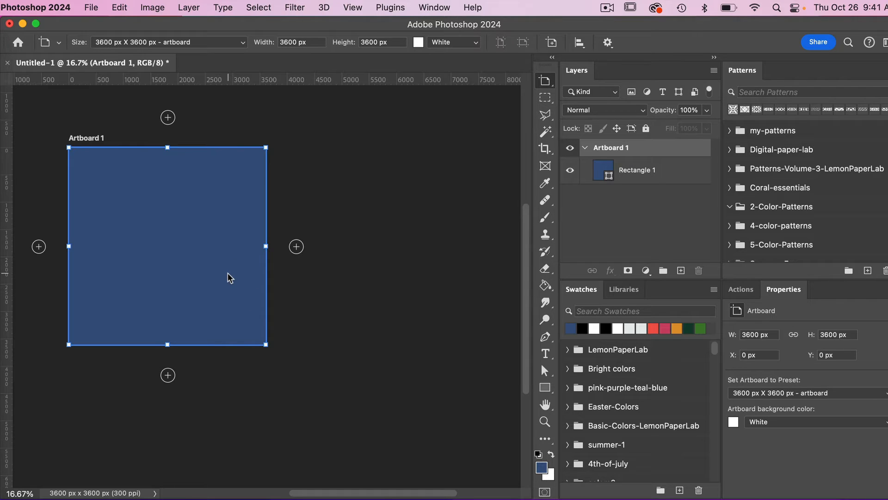
drag(230, 278, 439, 281)
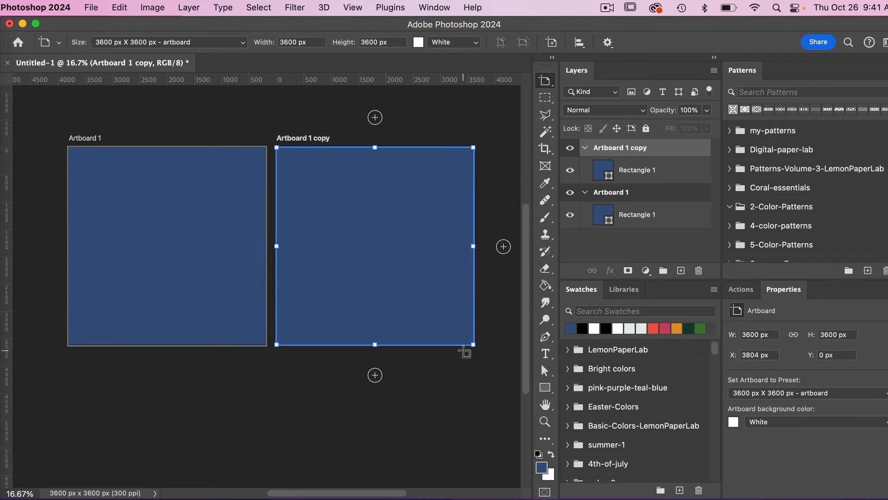
Duplicate Artboard 1 copy as a new artboard named Artboard 1 copy 2.
right_click(666, 153)
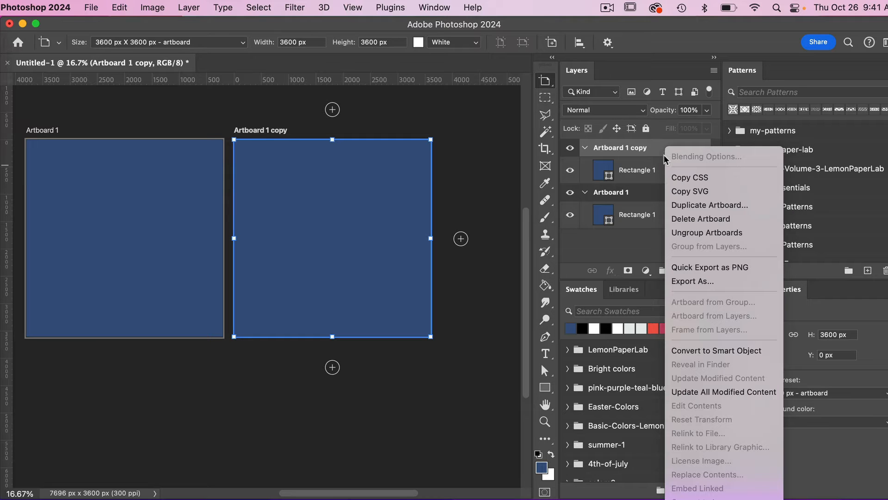
click(700, 205)
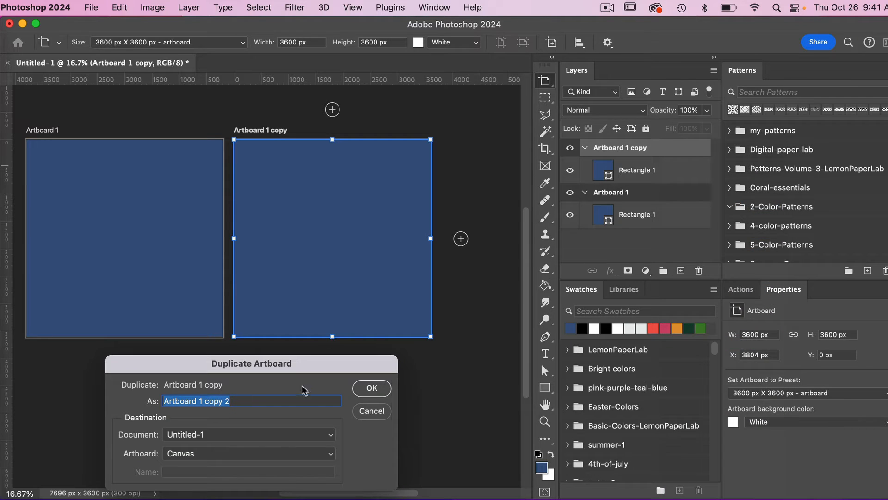
click(376, 389)
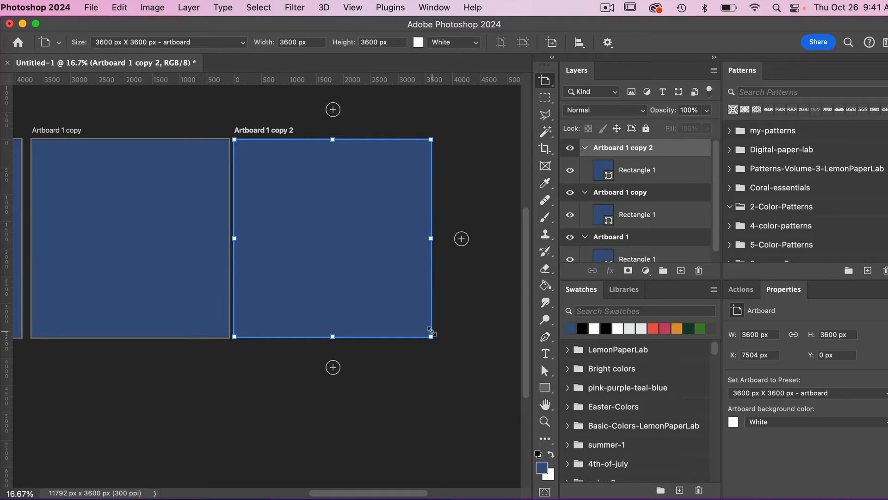
Shift Artboard 1 copy 2 about 100 px to the right so the gaps between artboards match.
scroll(376, 214, left, 3)
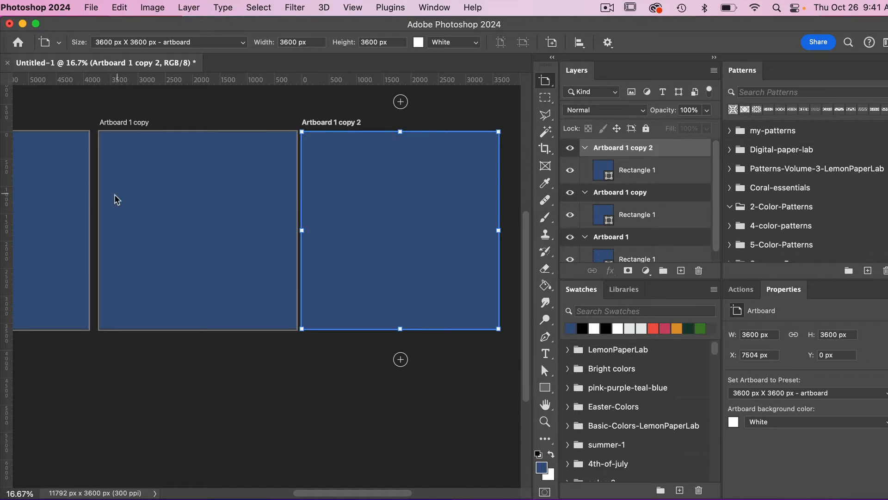
scroll(398, 192, right, 4)
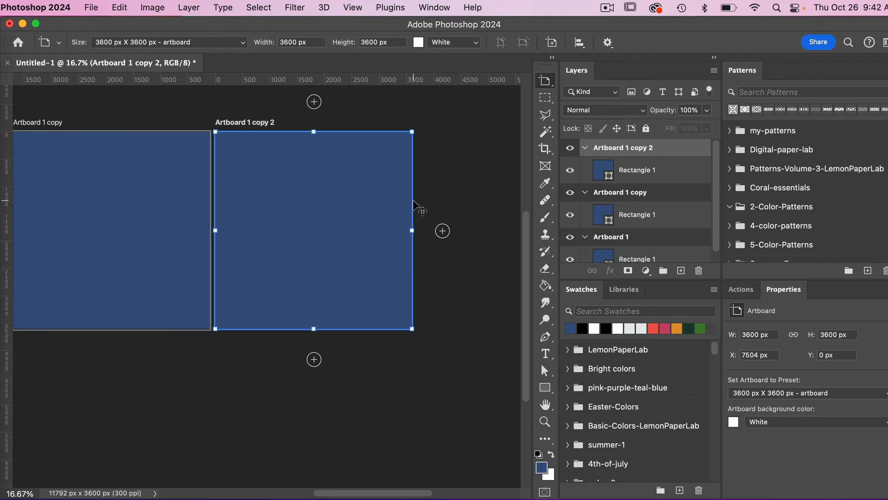
mouse_move(413, 200)
mouse_down()
mouse_move(444, 202)
mouse_move(416, 204)
mouse_up()
scroll(372, 231, left, 5)
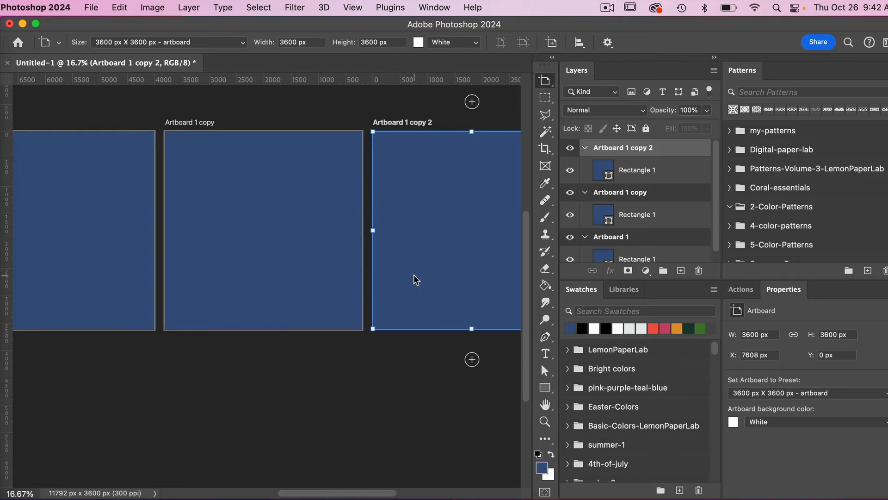
scroll(414, 276, right, 3)
key(v)
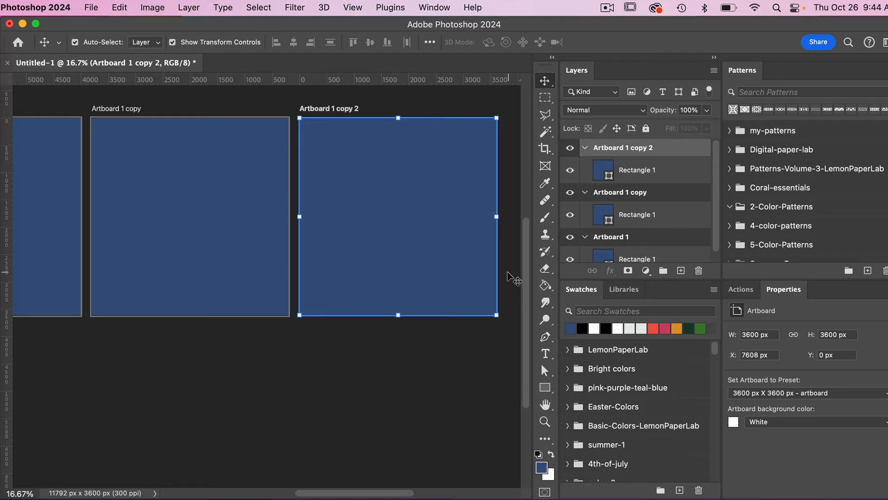
scroll(511, 278, up, 3)
scroll(512, 277, right, 2)
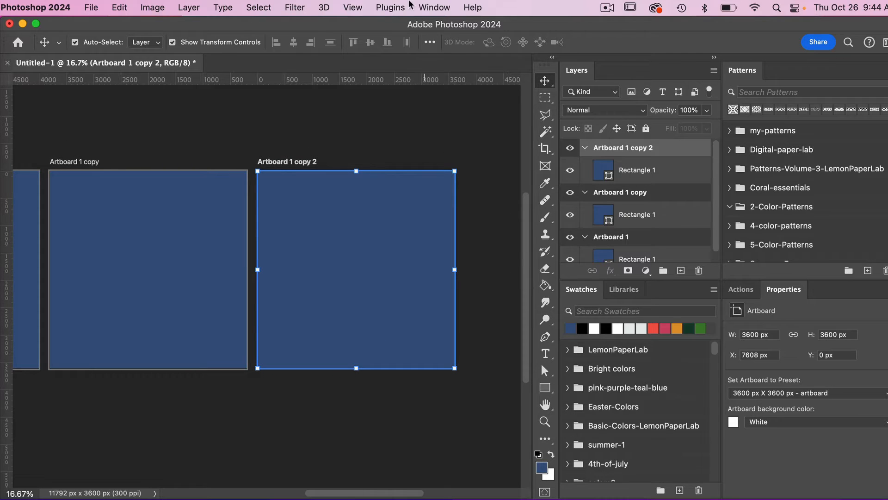
click(355, 8)
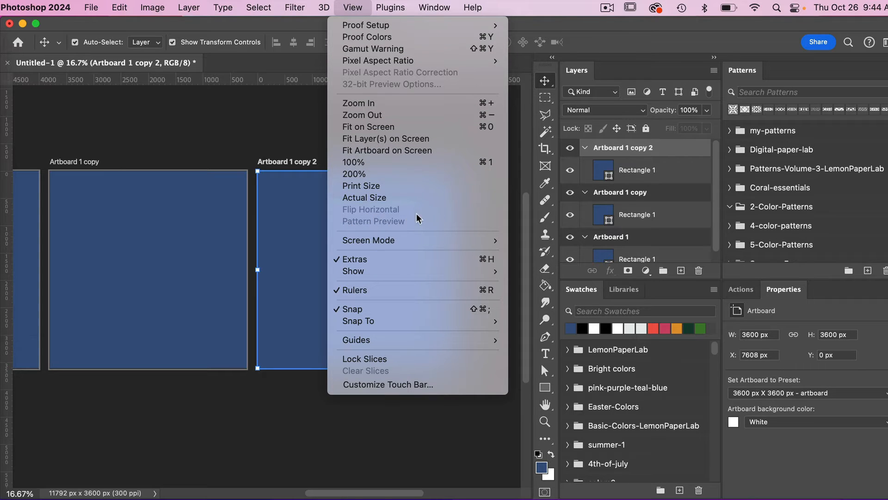
key(Escape)
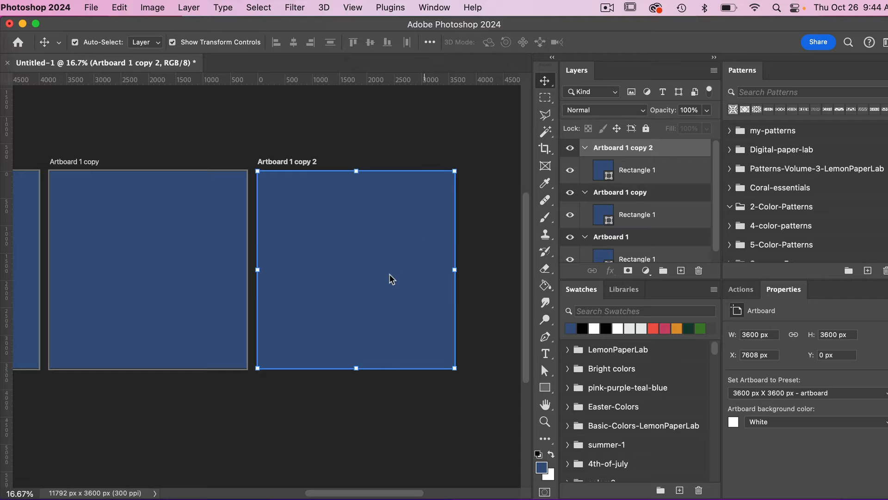
Convert the rectangle layer in Artboard 1 copy 2 to a smart object.
click(641, 175)
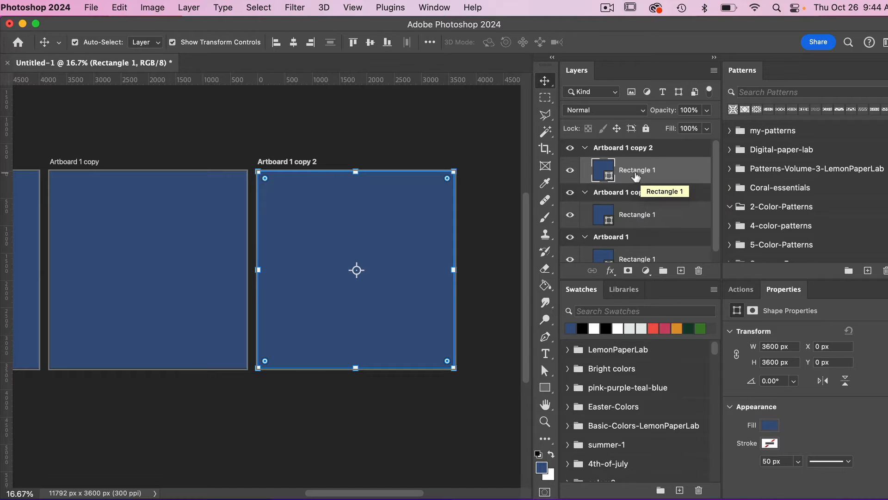
right_click(635, 174)
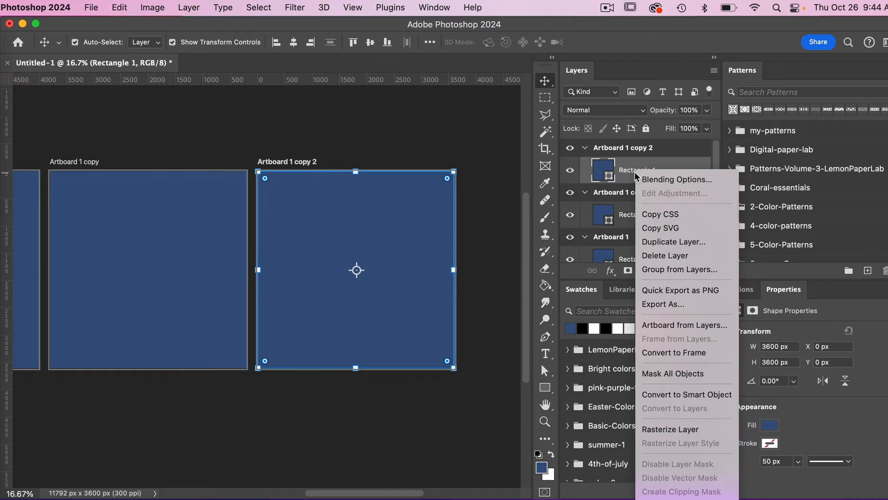
click(700, 394)
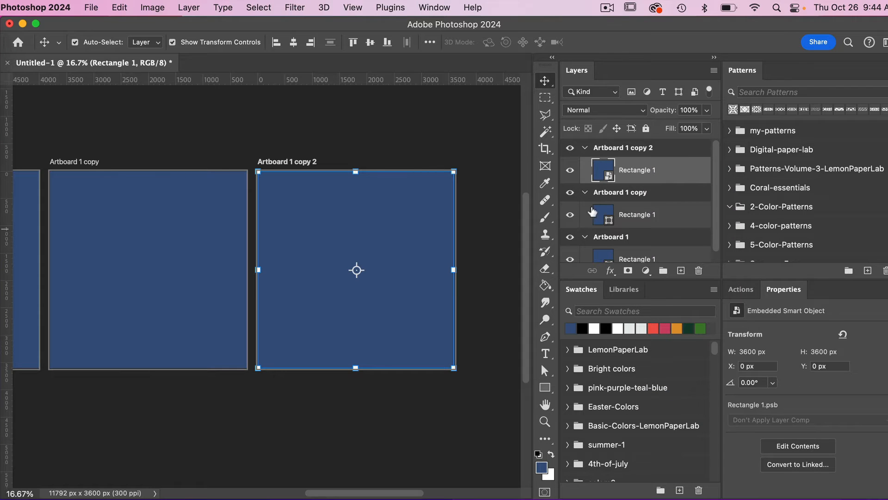
Open the smart object's contents and turn on Pattern Preview, zooming out to see the repeat.
double_click(608, 179)
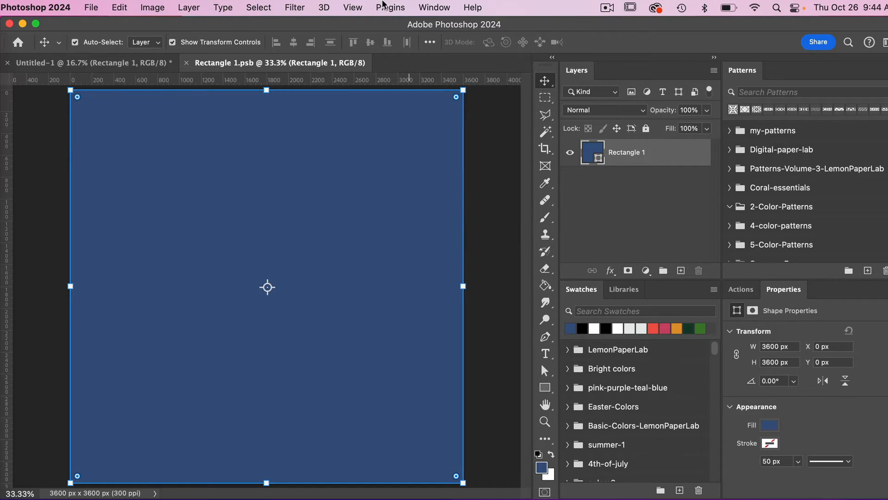
click(350, 8)
click(375, 221)
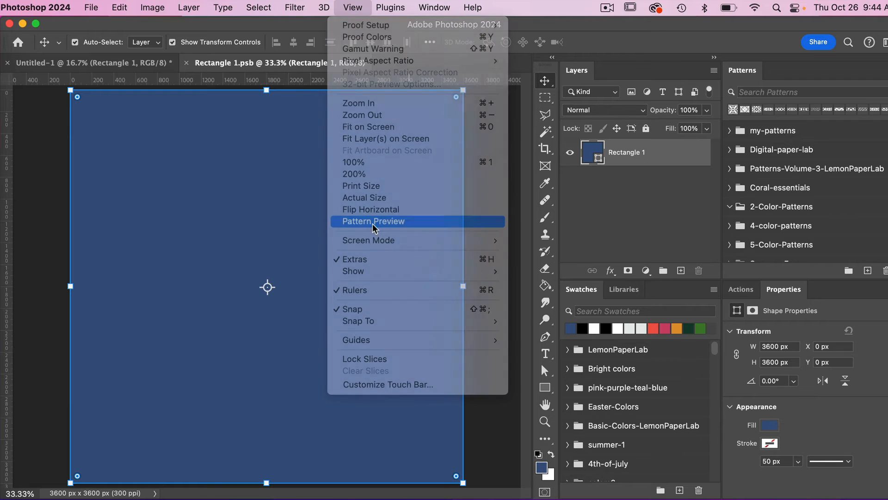
key(super+minus)
key(super+minus)
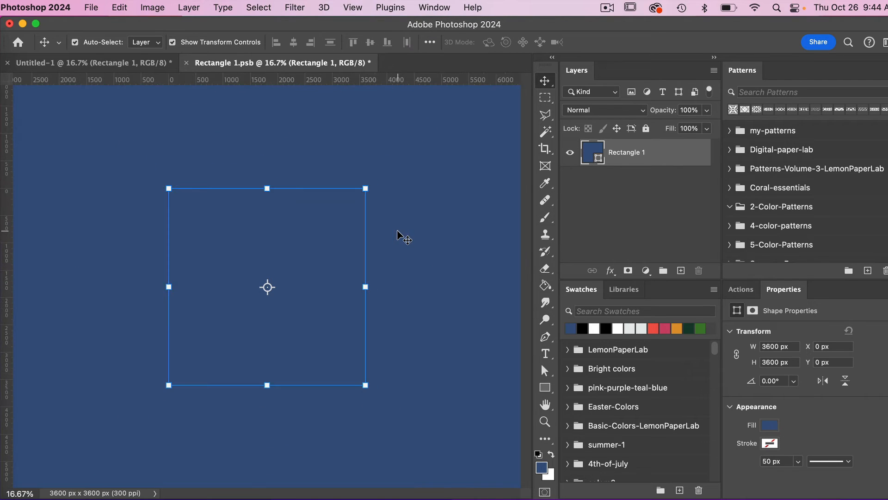
Draw a white-filled circle about 1130 px wide with the Ellipse tool inside the tile.
click(545, 387)
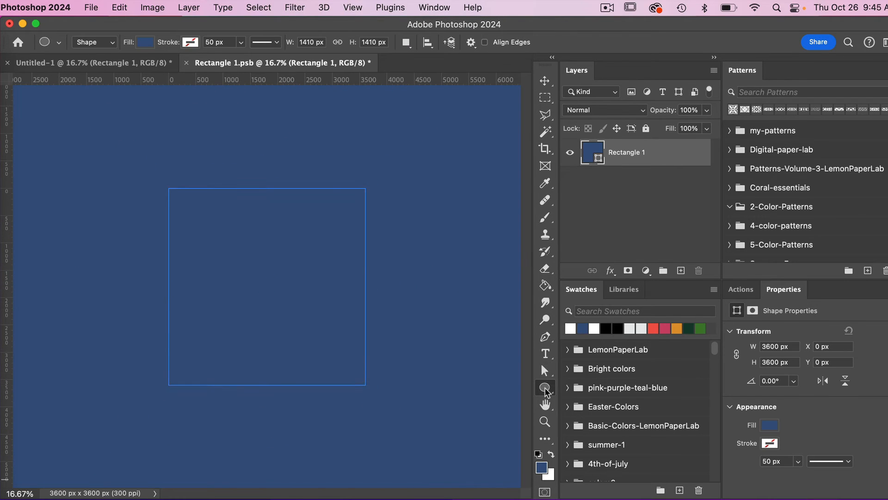
click(681, 270)
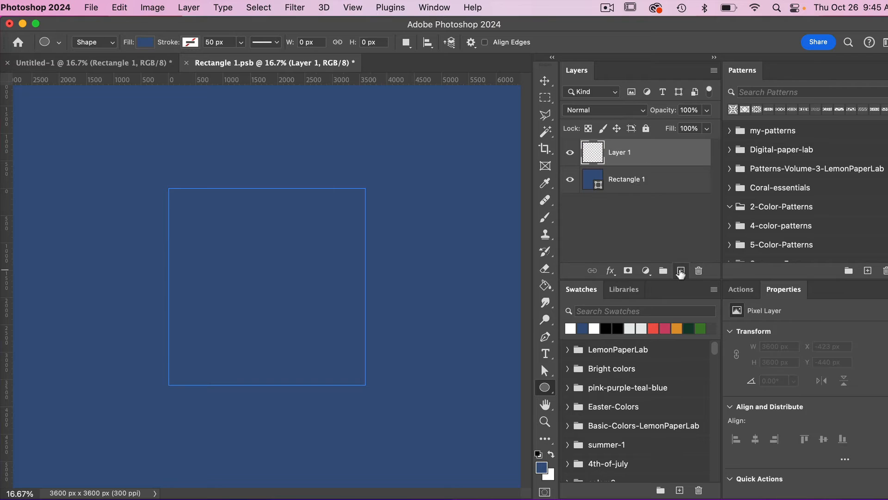
click(145, 42)
click(62, 112)
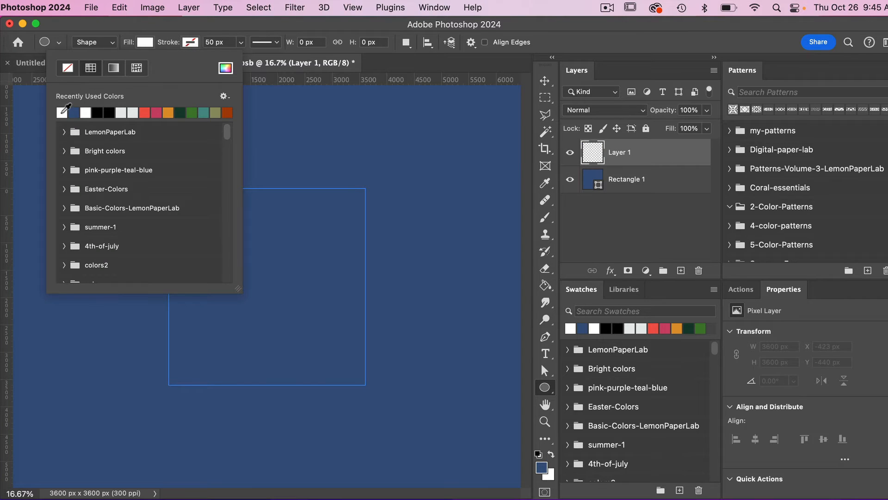
click(180, 27)
drag(239, 262, 280, 292)
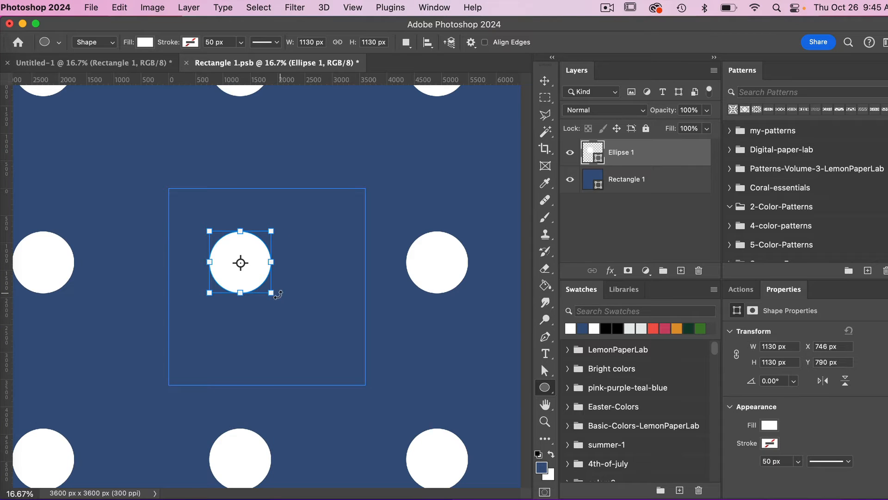
Move the circle to the tile's centre and drag a copy of it onto the tile's top-right corner.
key(v)
drag(244, 257, 280, 276)
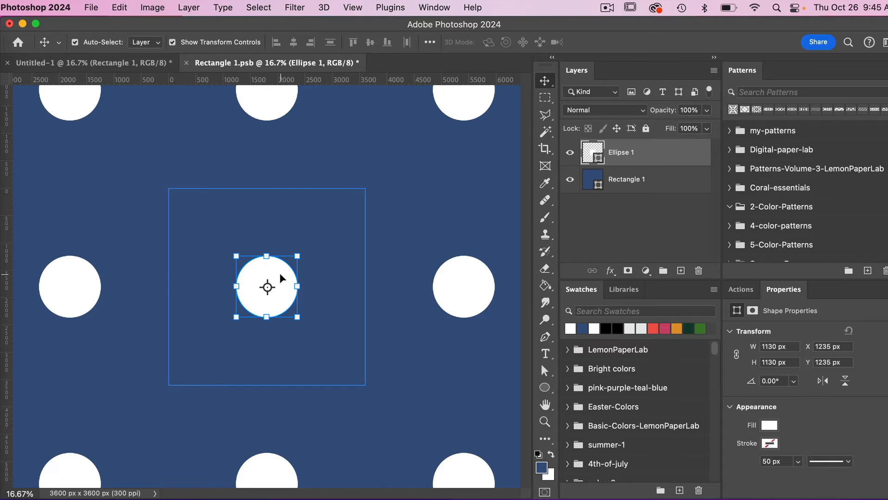
drag(279, 273, 379, 180)
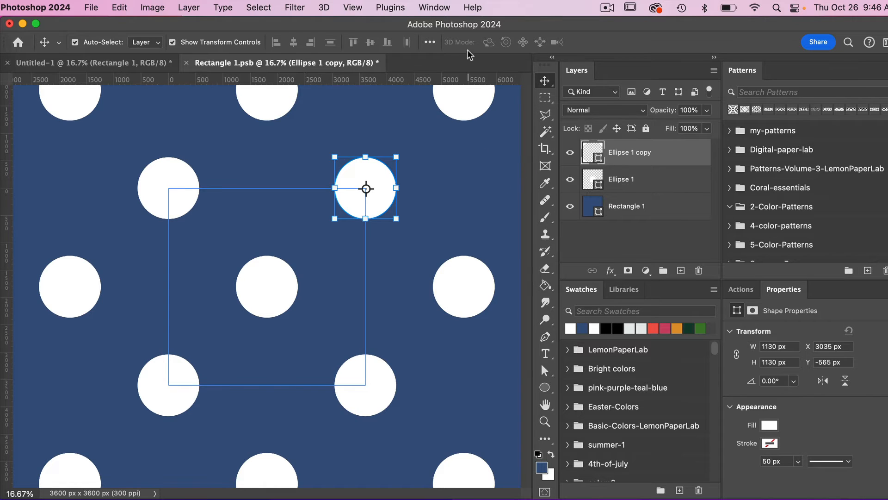
Turn off Pattern Preview, then save and close the smart object's contents.
click(352, 8)
click(381, 221)
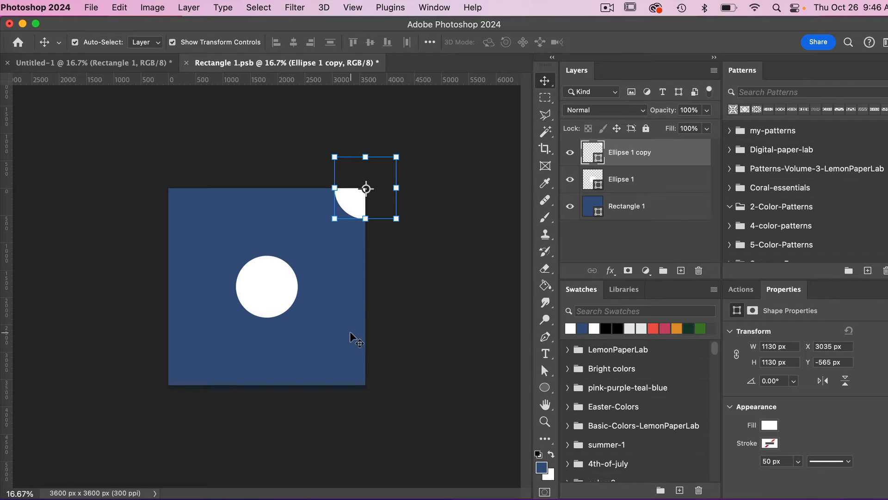
key(super+s)
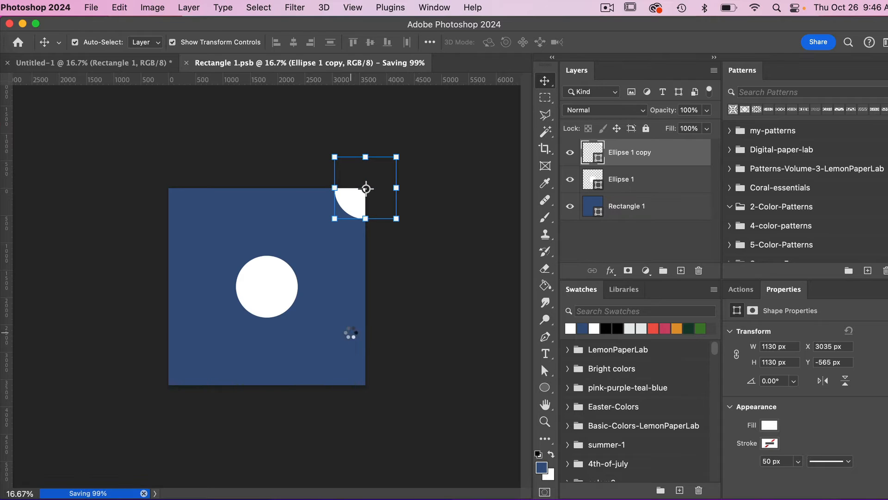
key(super+w)
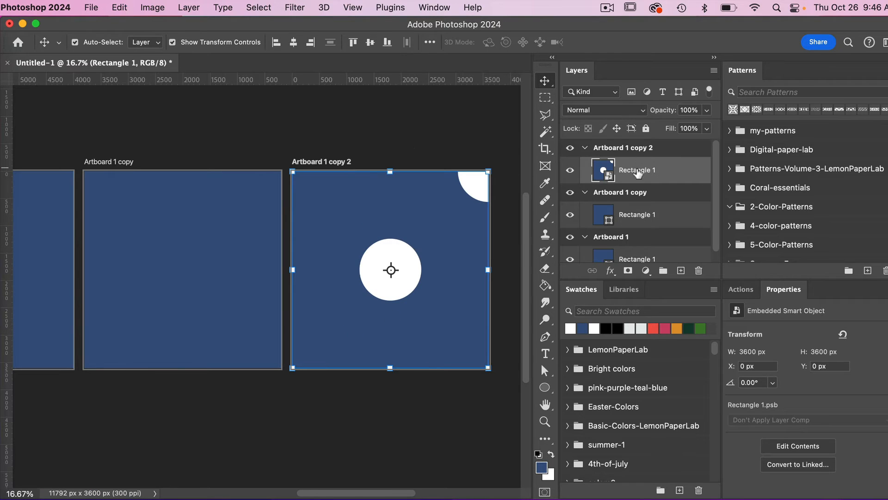
Convert the smart object back to layers and expand its group to select Ellipse 1 copy.
right_click(672, 171)
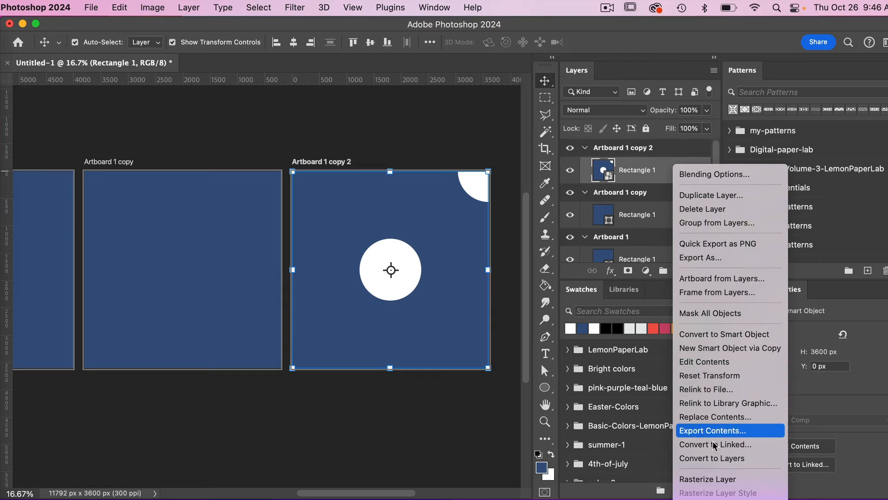
click(712, 458)
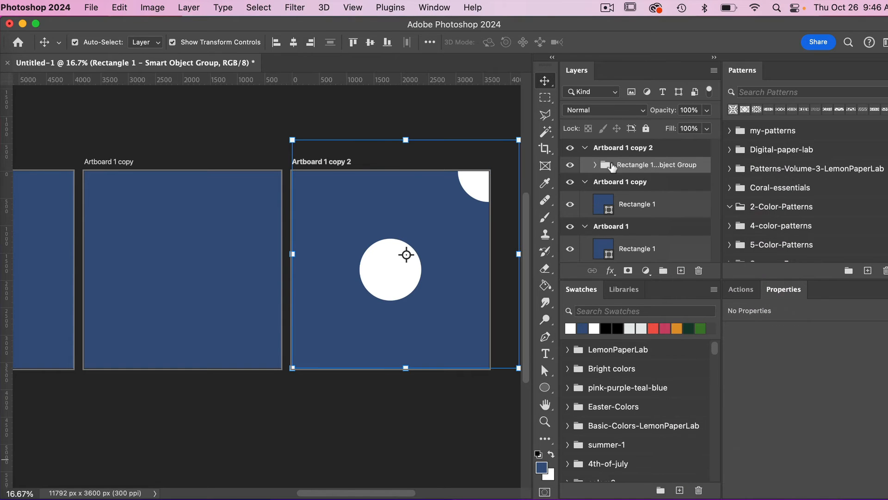
click(595, 164)
click(674, 187)
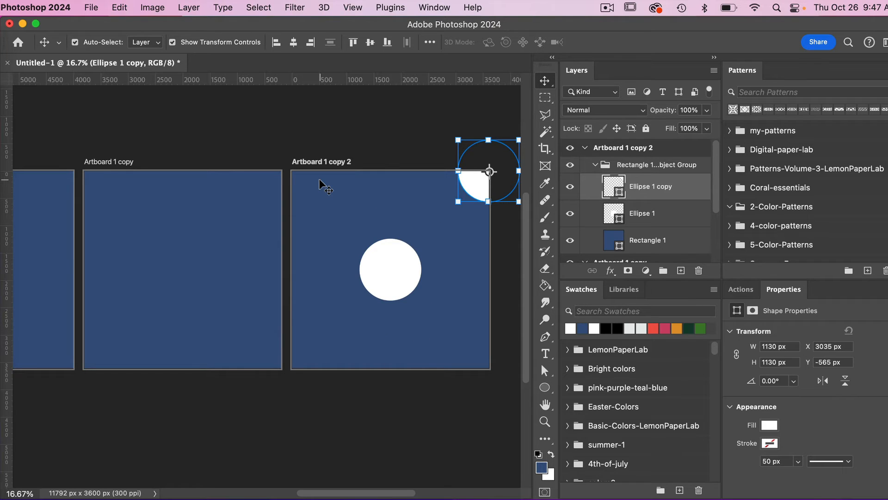
click(92, 8)
mouse_move(158, 217)
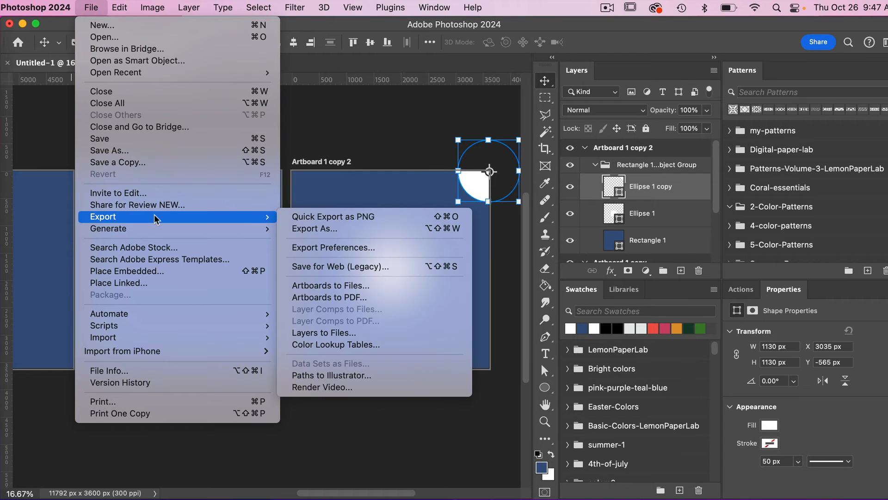
click(343, 234)
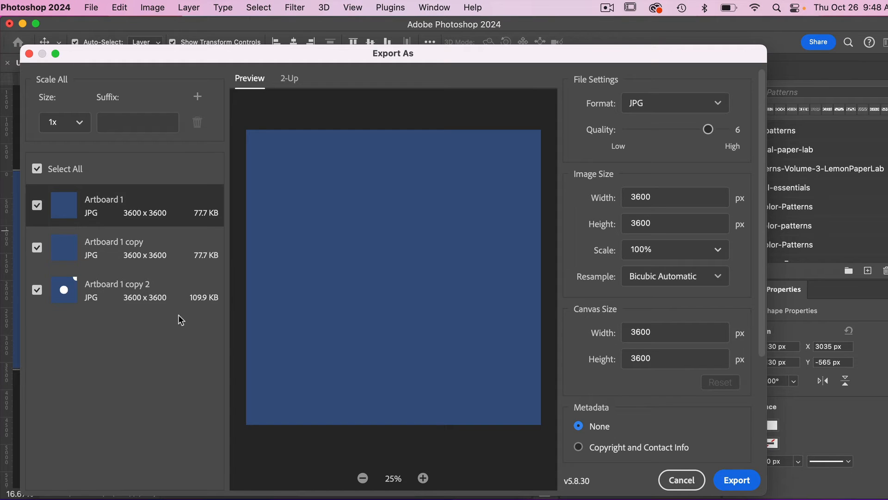
click(107, 120)
click(678, 106)
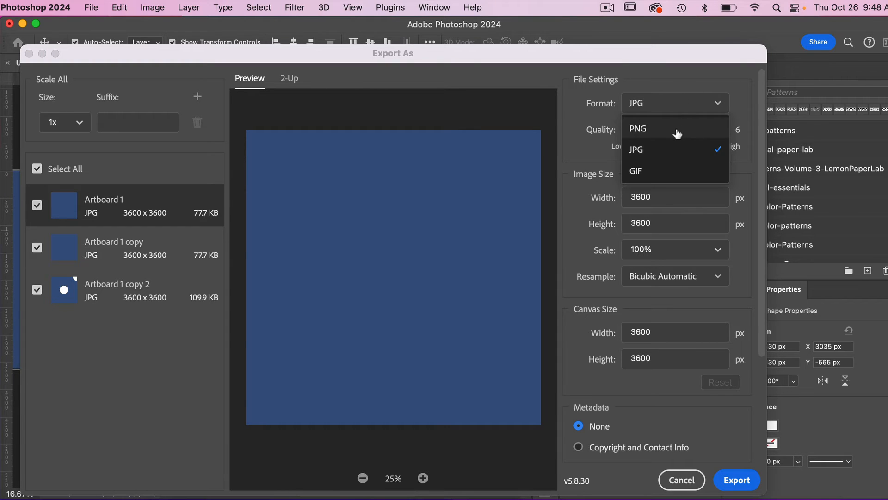
click(751, 88)
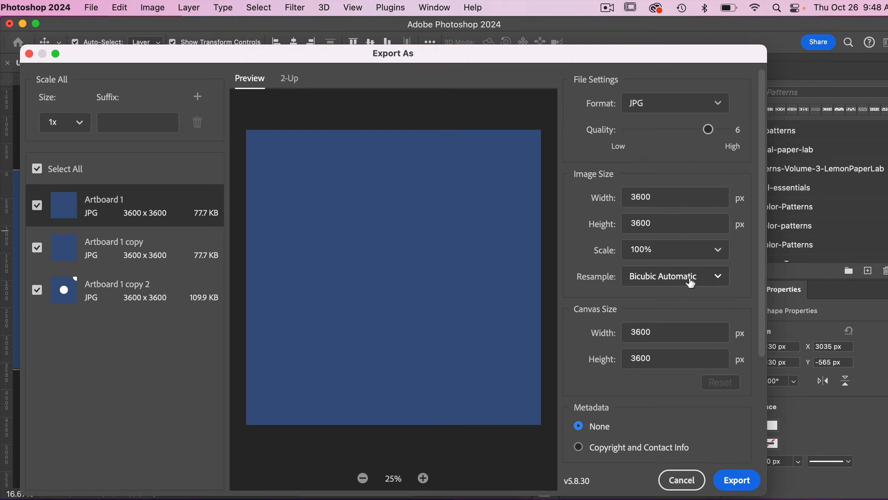
scroll(681, 306, down, 2)
scroll(681, 307, up, 2)
click(680, 481)
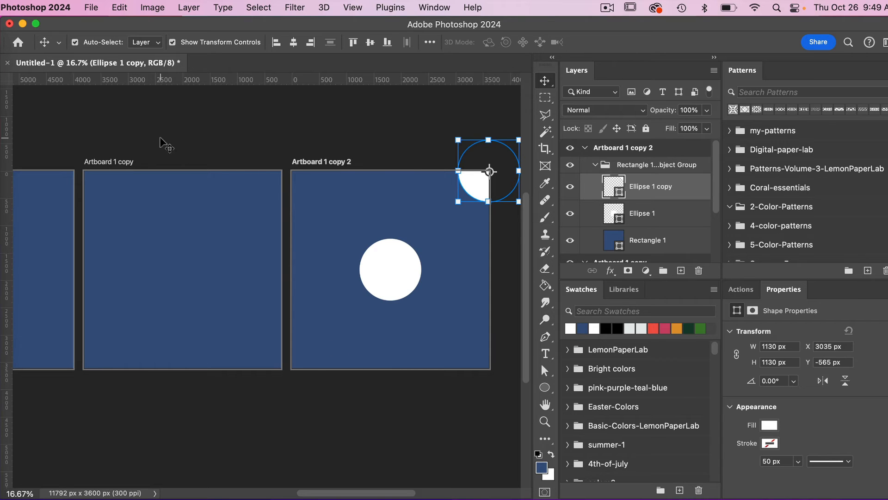
Open Artboards to Files export and choose the test folder as the destination.
click(92, 7)
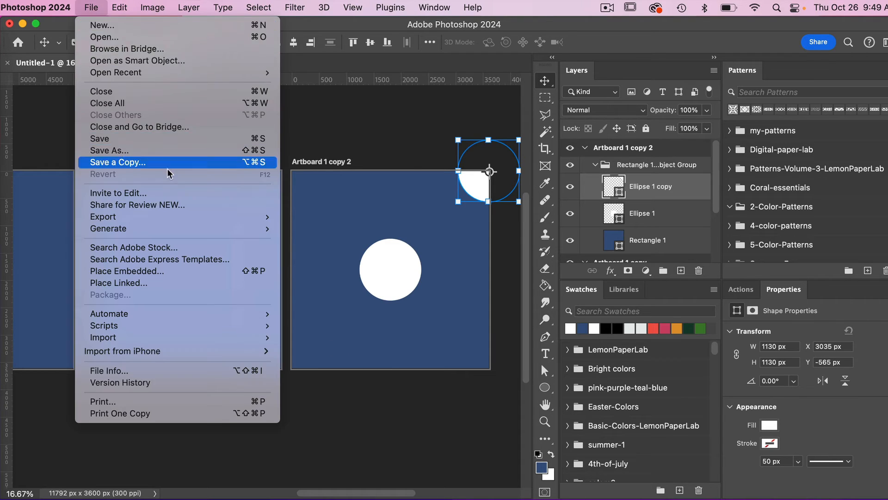
mouse_move(167, 221)
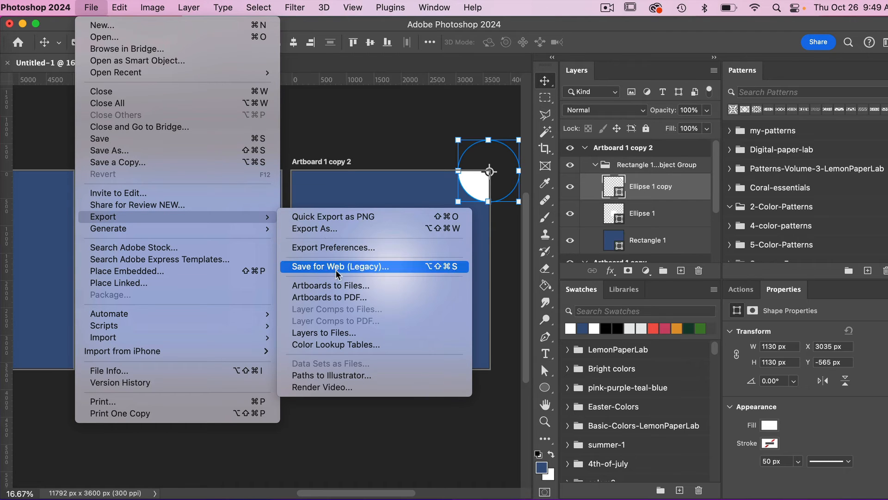
click(381, 285)
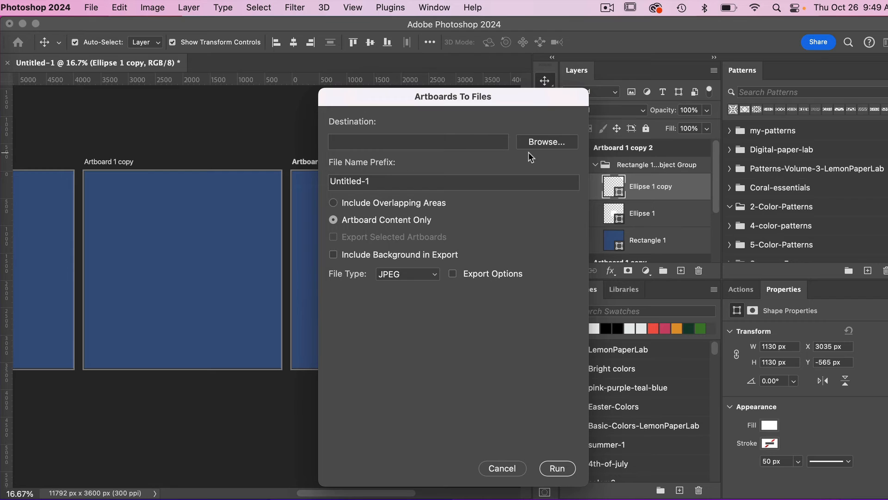
click(546, 143)
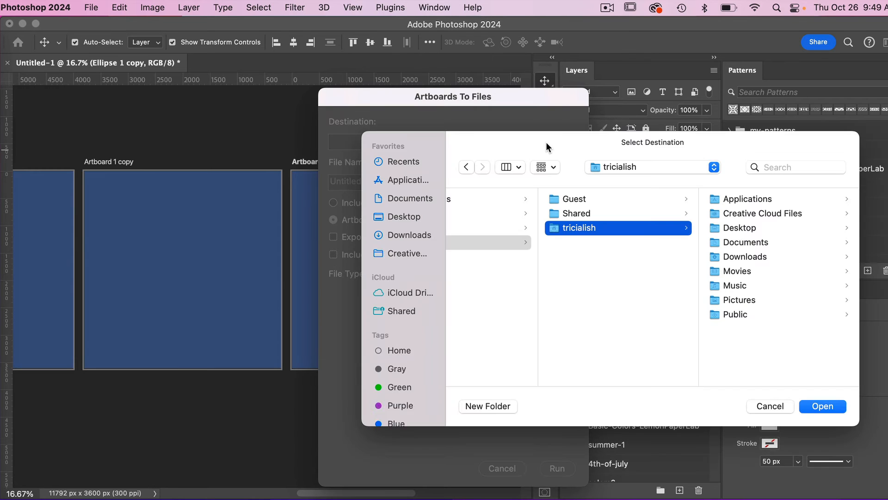
click(823, 406)
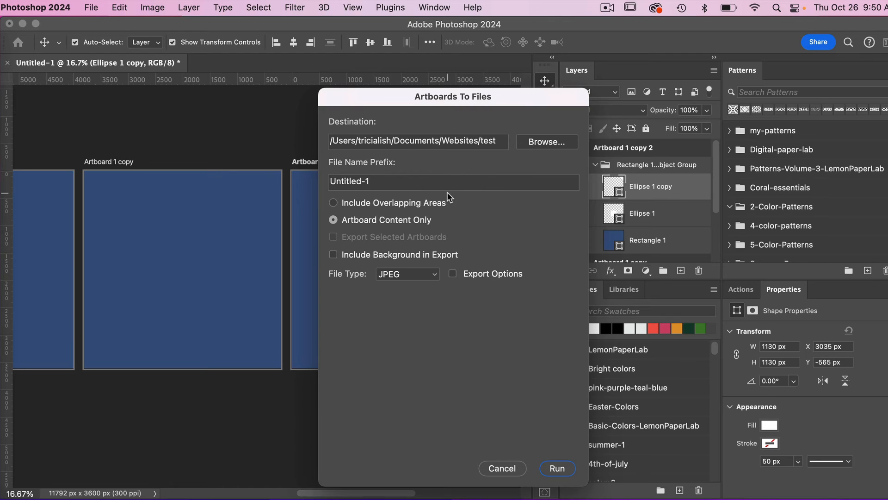
Set the file name prefix to blue-, keep JPEG as the file type, and run the Artboards to Files export.
drag(445, 183, 315, 183)
text(blue-)
click(453, 273)
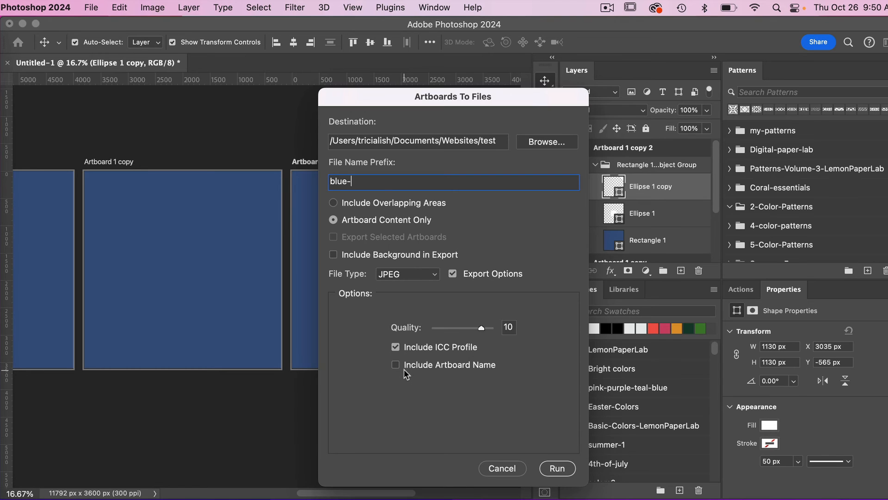
click(452, 273)
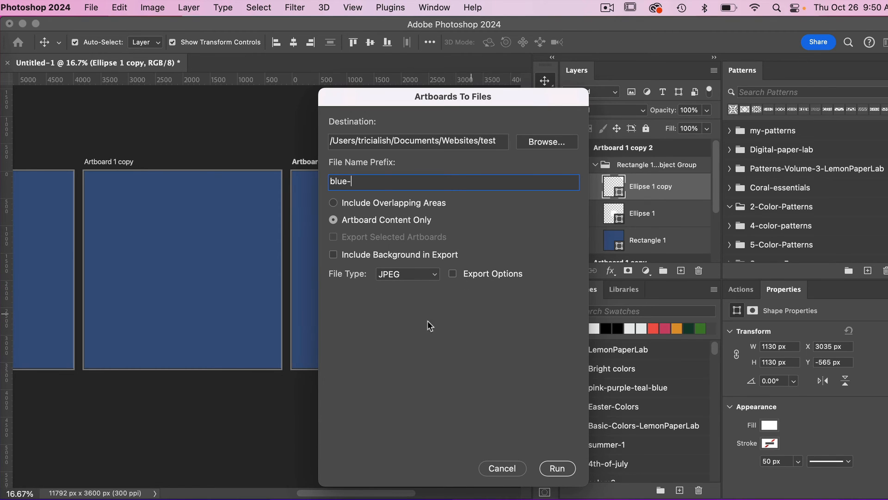
click(415, 276)
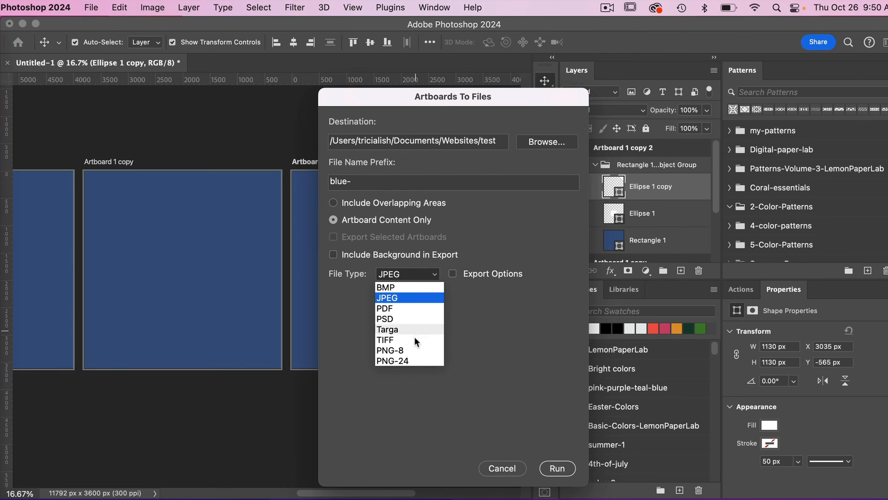
click(407, 298)
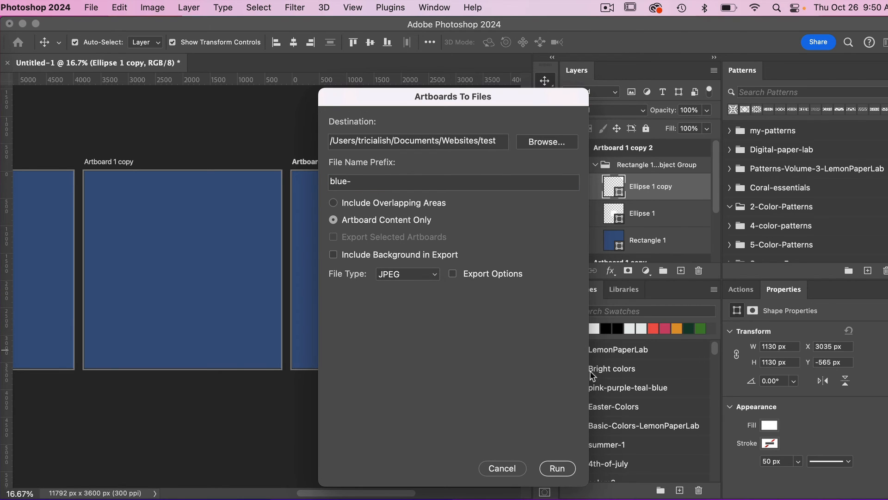
click(560, 469)
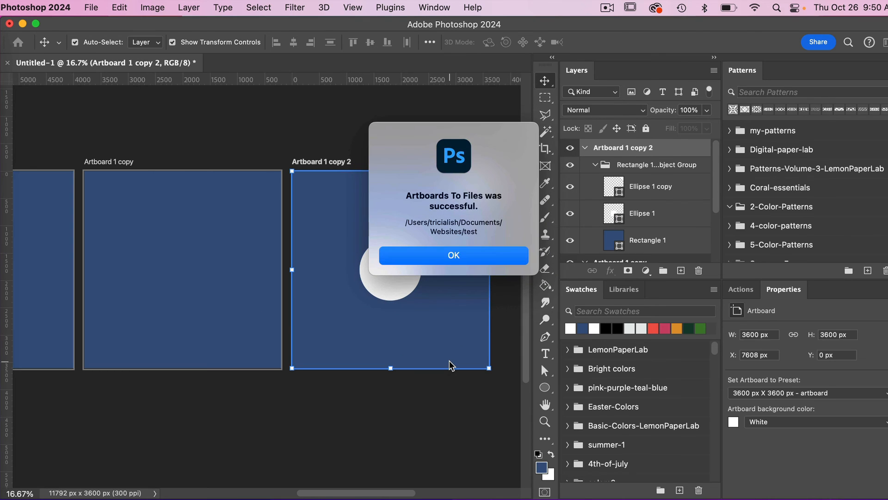
click(486, 257)
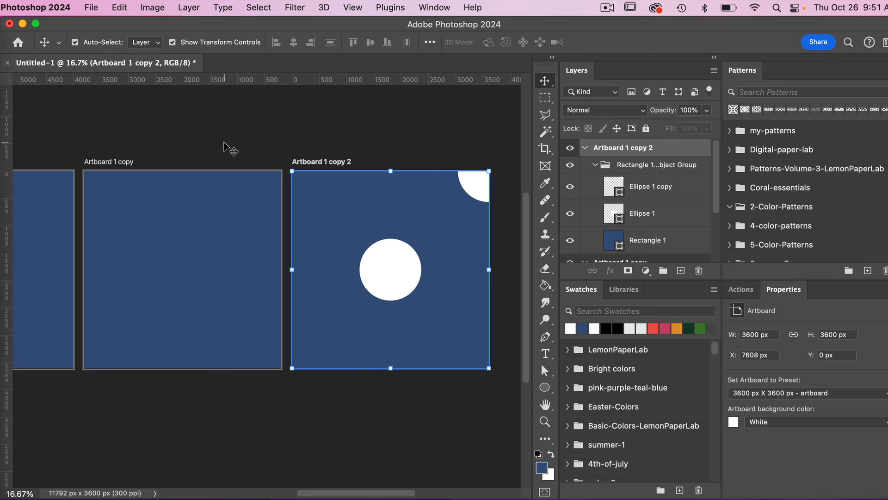
Export all artboards as a multi-page PDF to the test folder with Artboards to PDF, including unselected artboards.
click(91, 9)
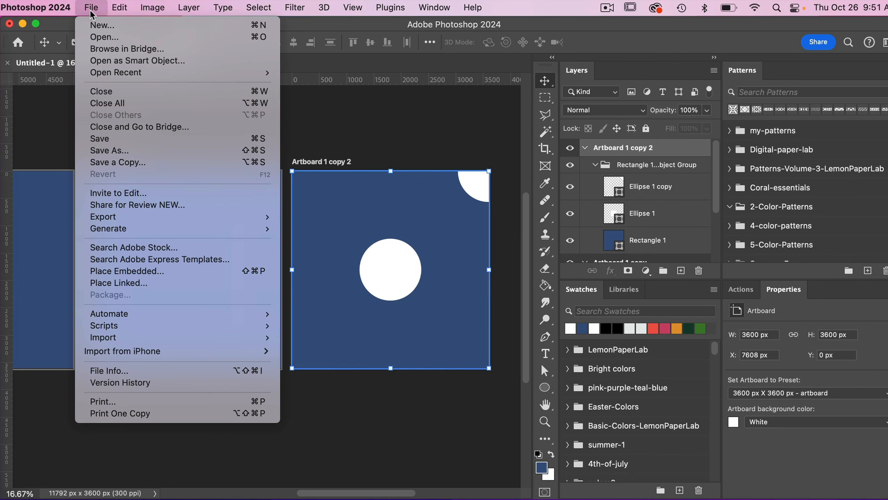
mouse_move(141, 217)
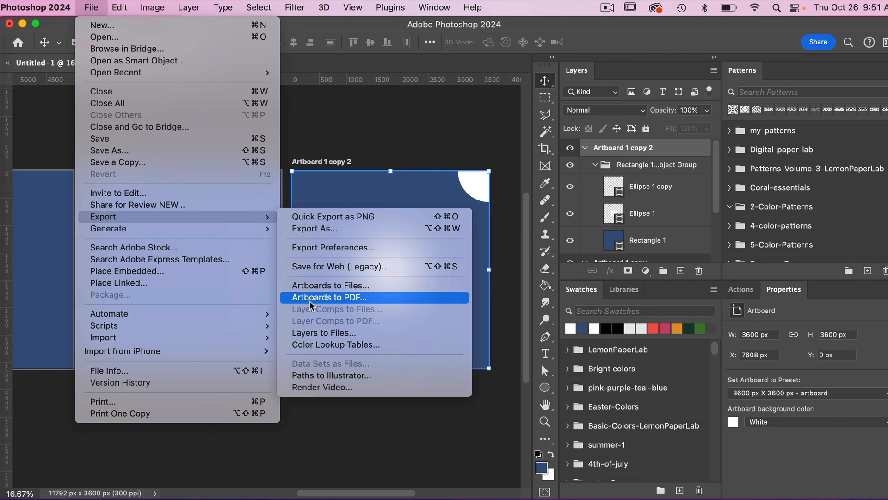
click(373, 302)
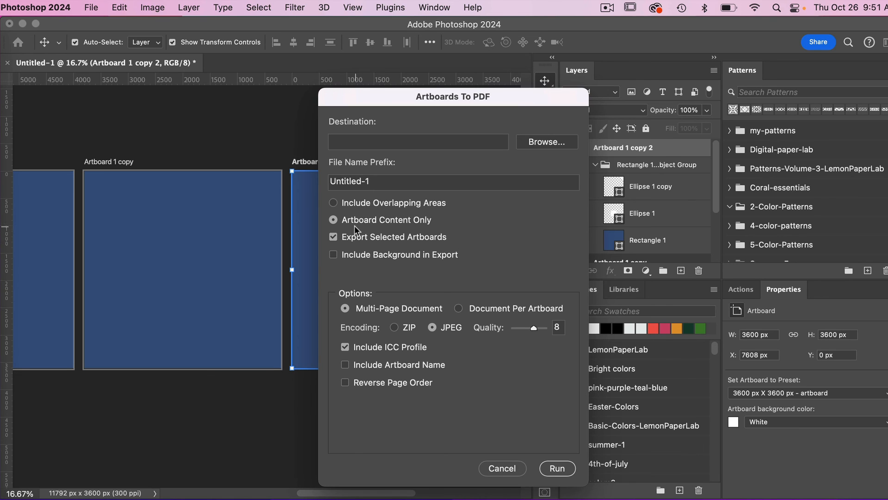
click(333, 238)
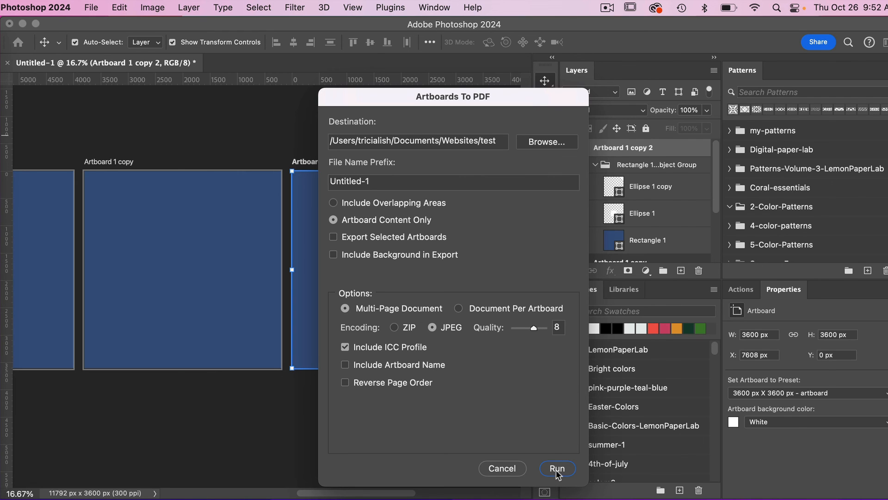
click(557, 468)
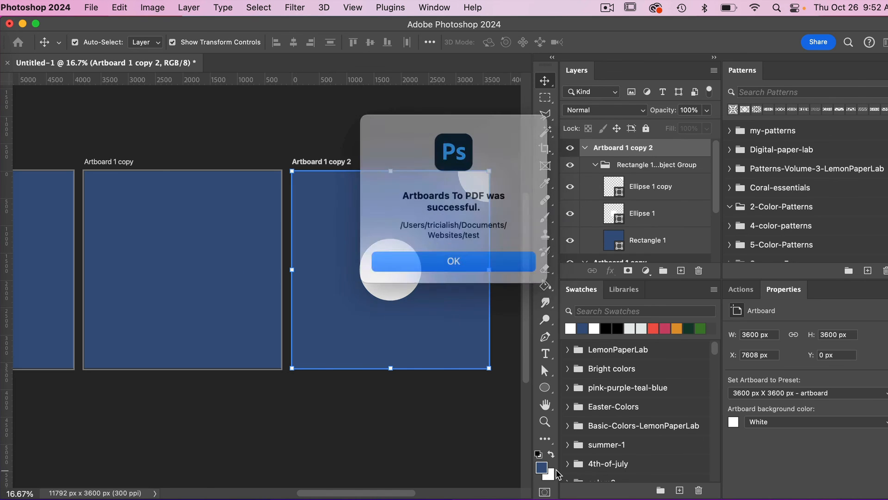
click(458, 261)
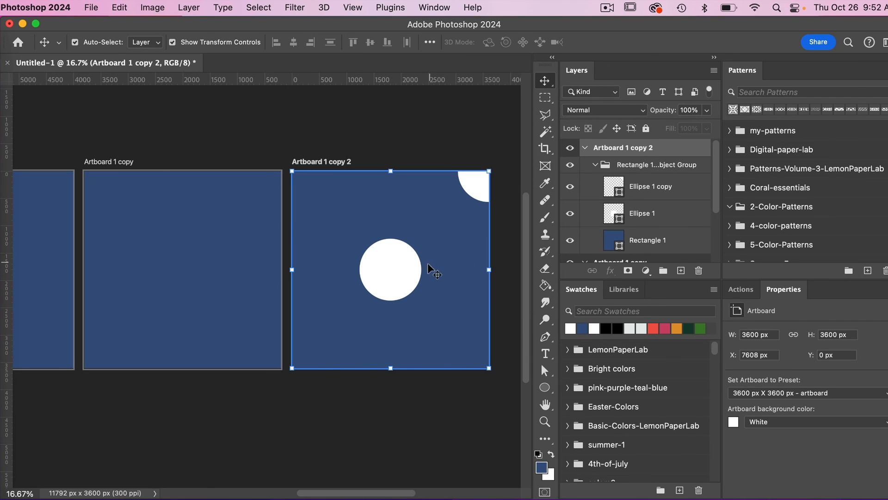
Open the exported Untitled-1.pdf from the test folder in Finder to review its pages in Preview, then close it.
click(1, 43)
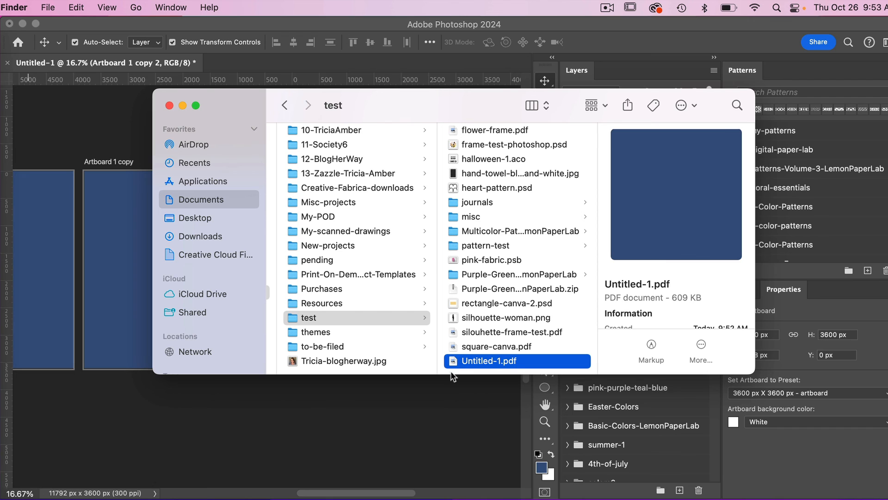
double_click(458, 361)
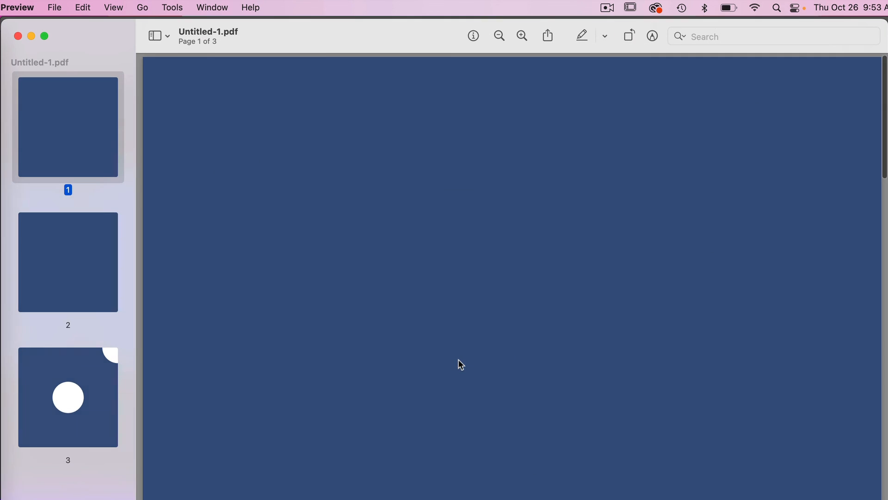
scroll(406, 261, down, 15)
scroll(405, 261, up, 20)
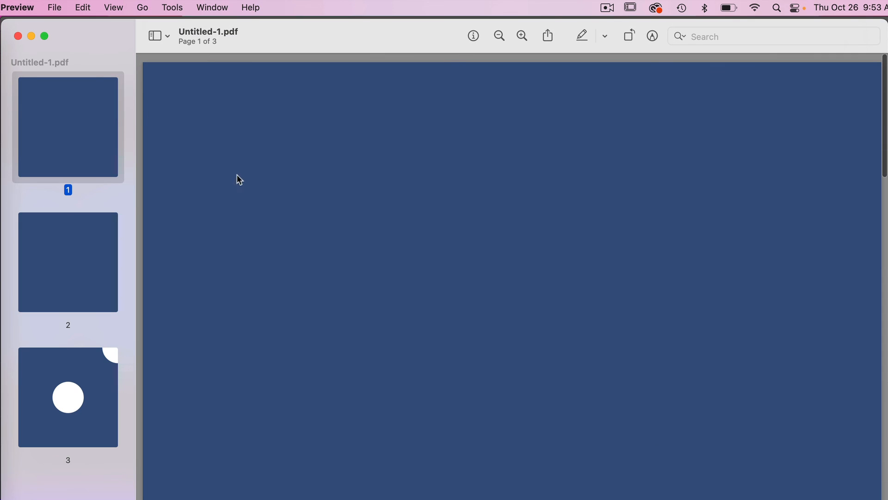
click(18, 37)
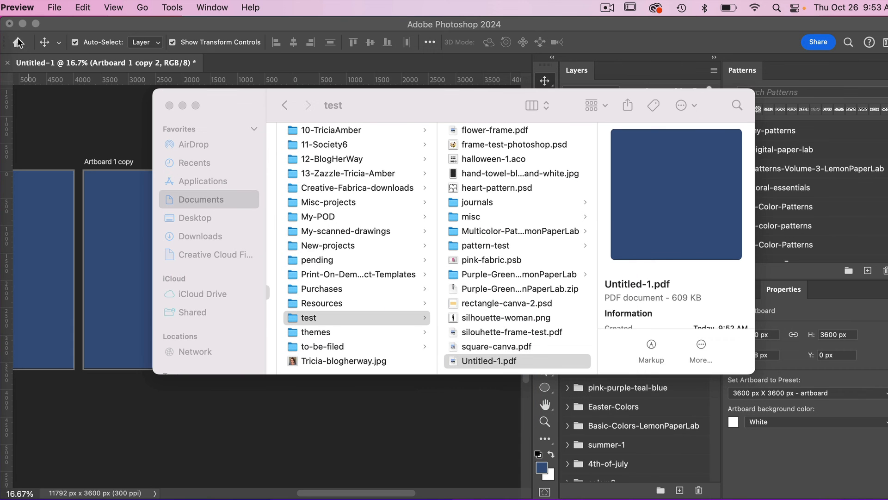